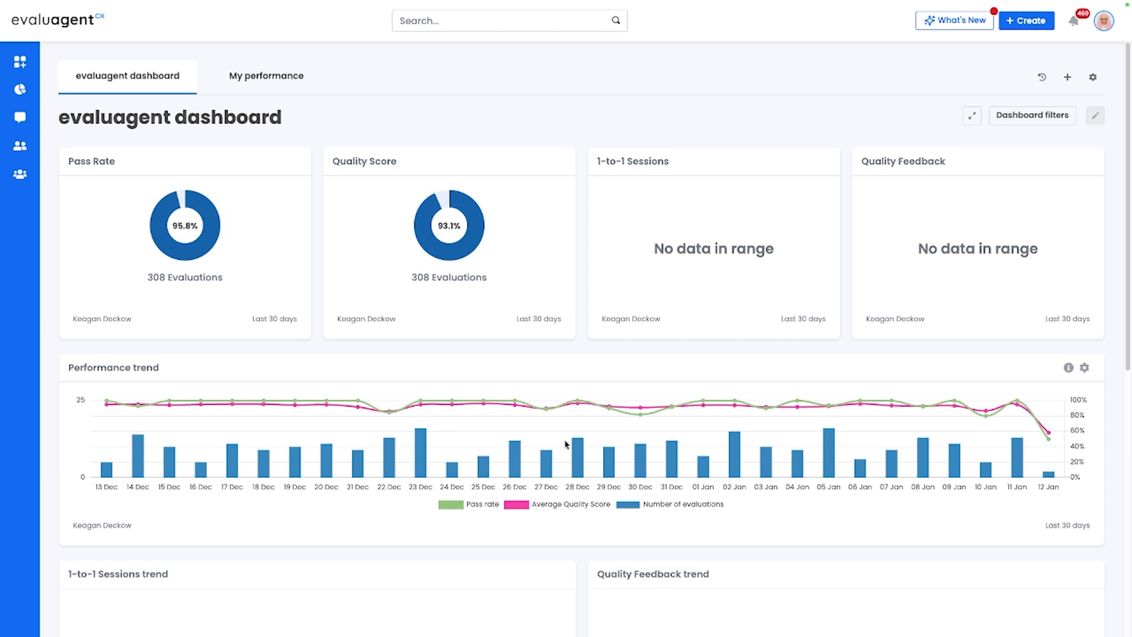
pyautogui.click(1105, 27)
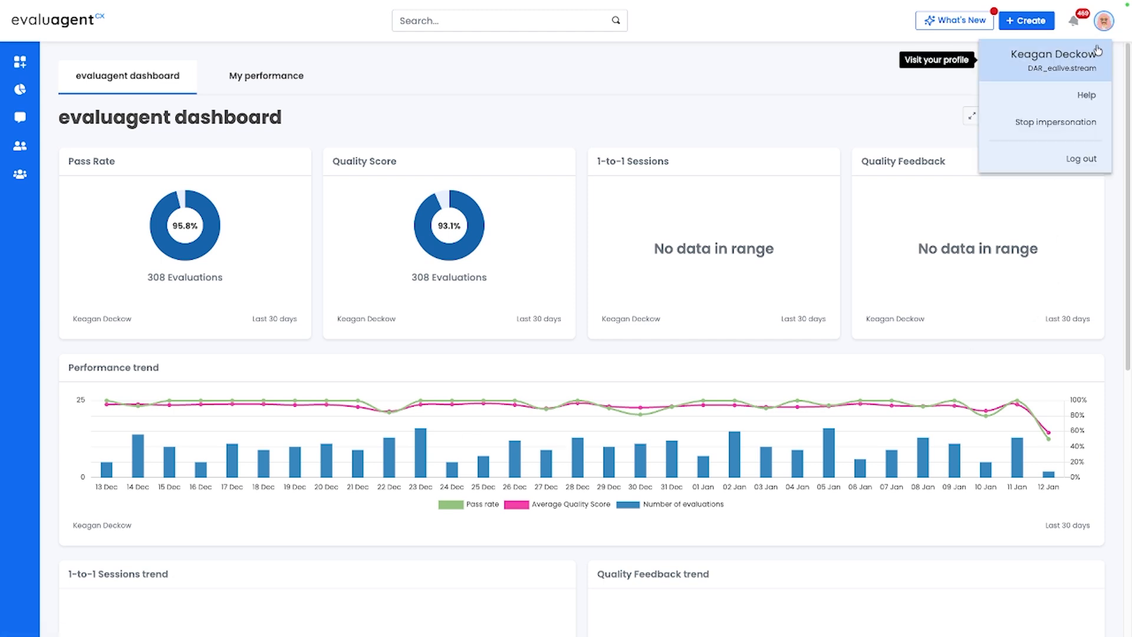
pyautogui.click(1030, 58)
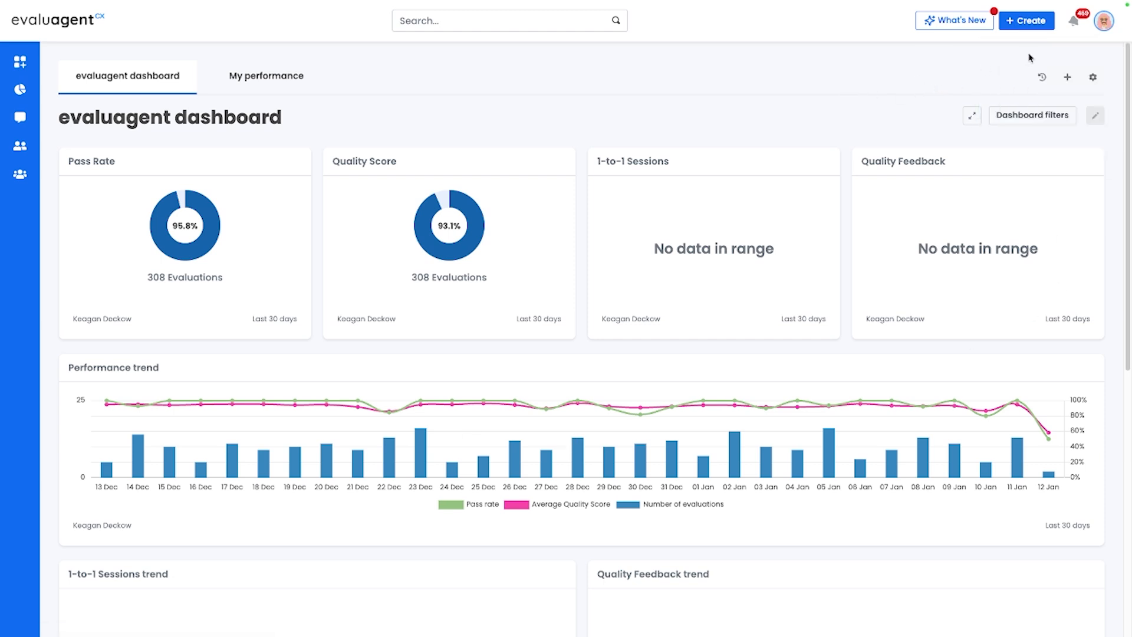
# - Open the latest evaluation from the notifications and look through its Quality Insight Scorecard - High Risk results
pyautogui.click(1074, 21)
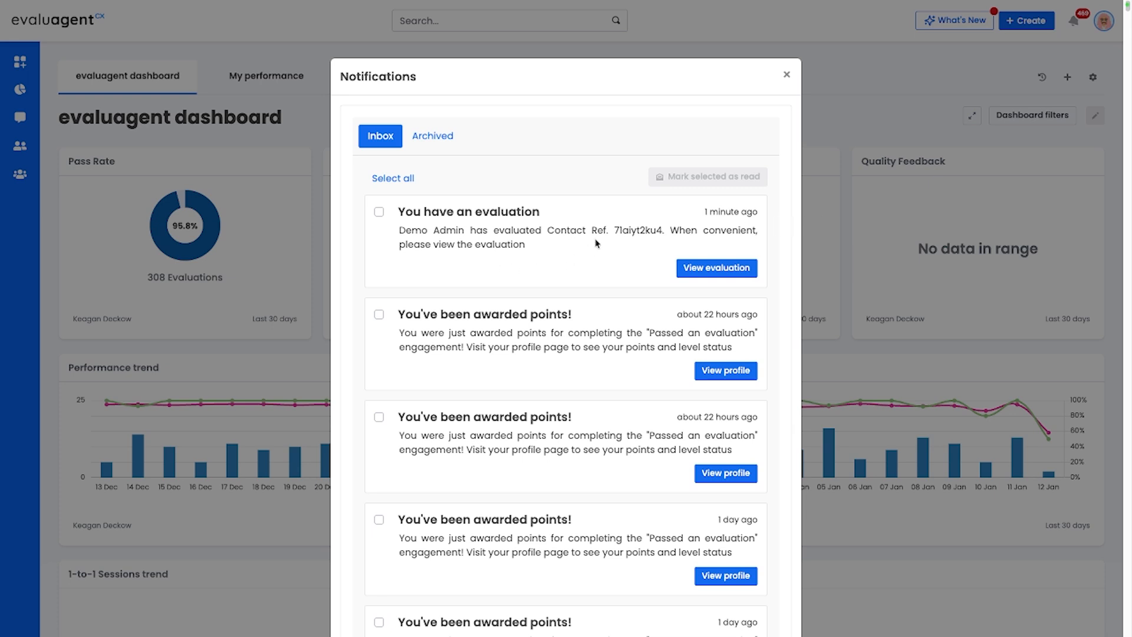
pyautogui.click(695, 270)
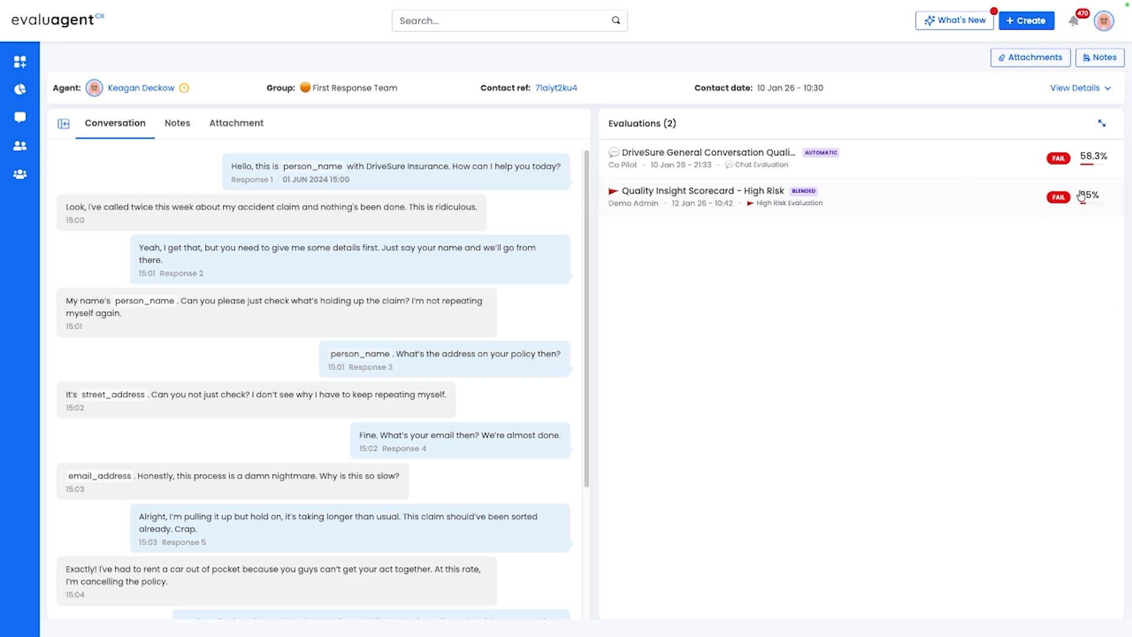
pyautogui.click(679, 207)
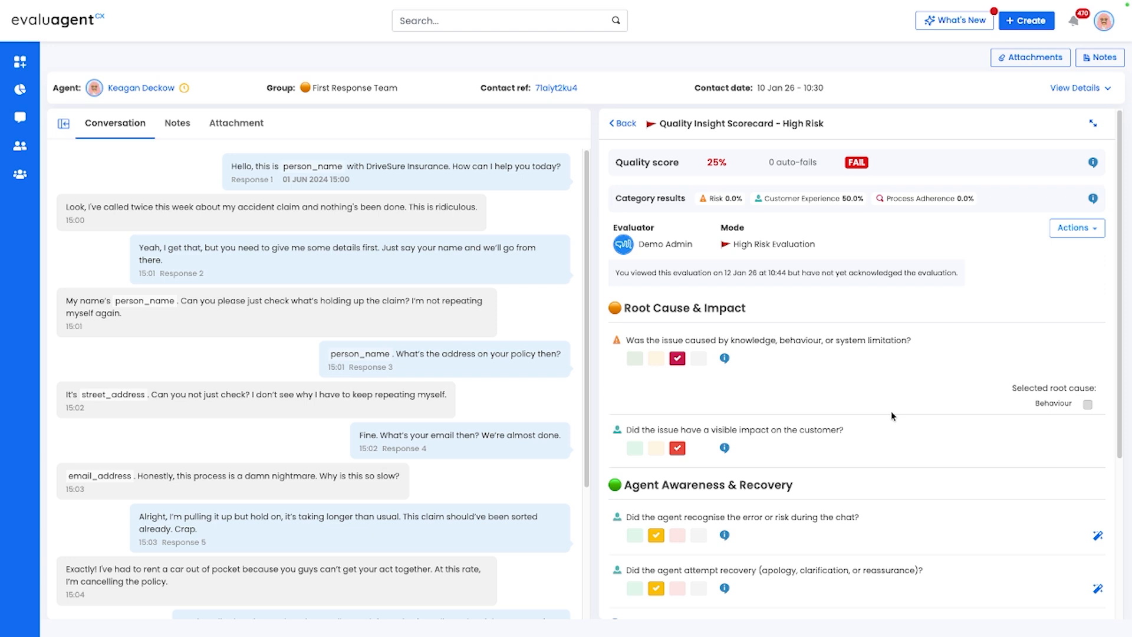
pyautogui.scroll(-1, 892, 416)
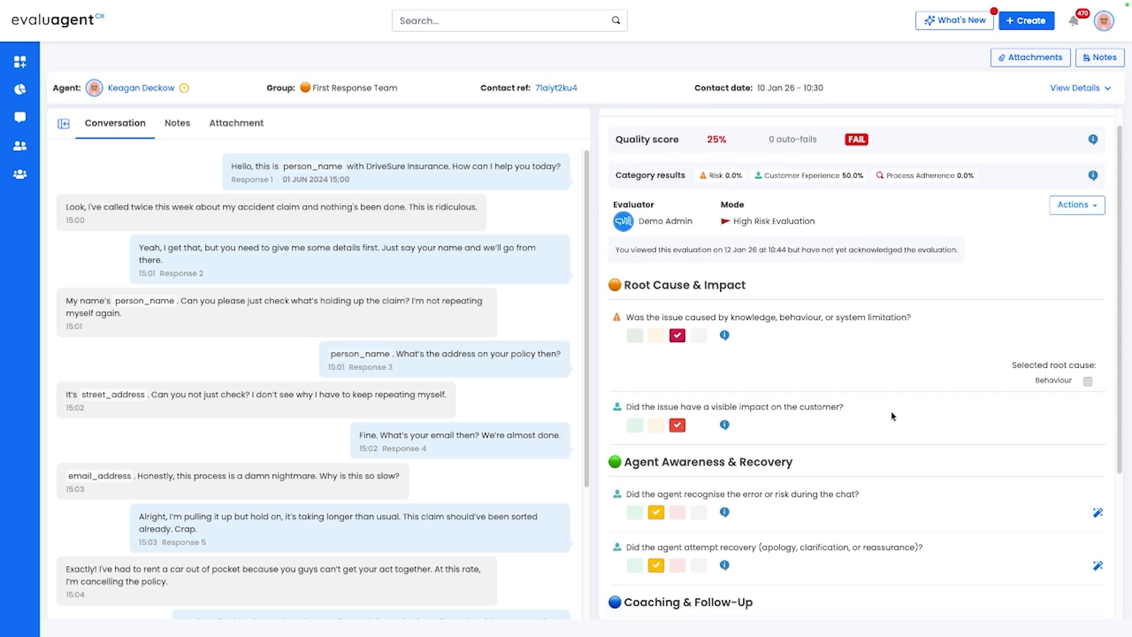
pyautogui.scroll(1, 890, 415)
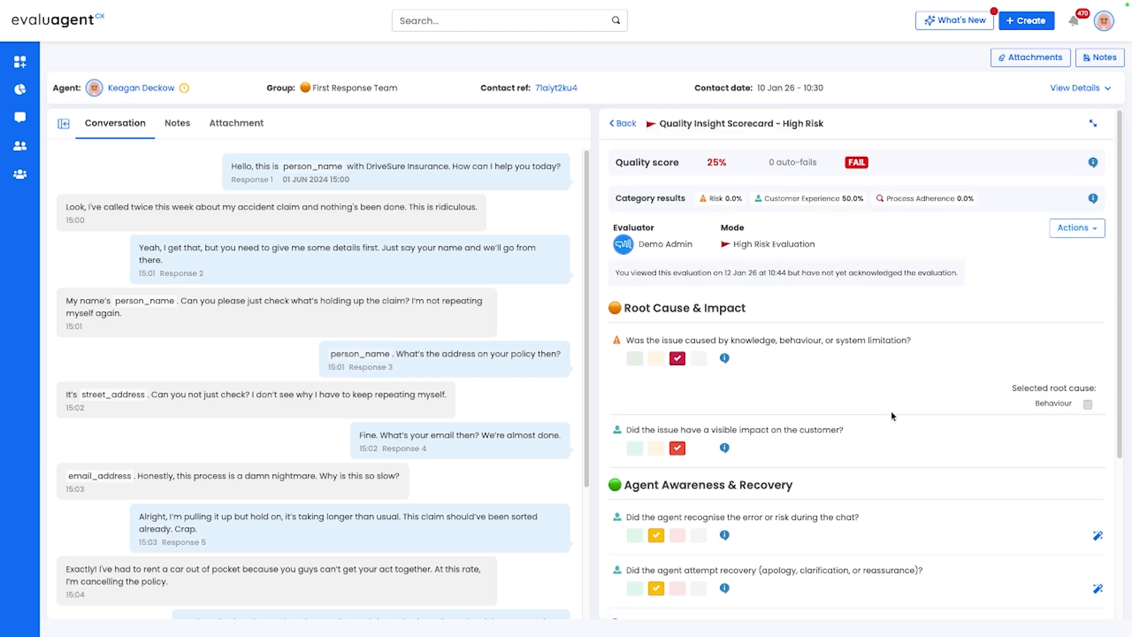
# - Start a query of this evaluation result, disputing the scores for the issue's cause (knowledge, behaviour, or system limitation) and its visible customer impact
pyautogui.click(1093, 234)
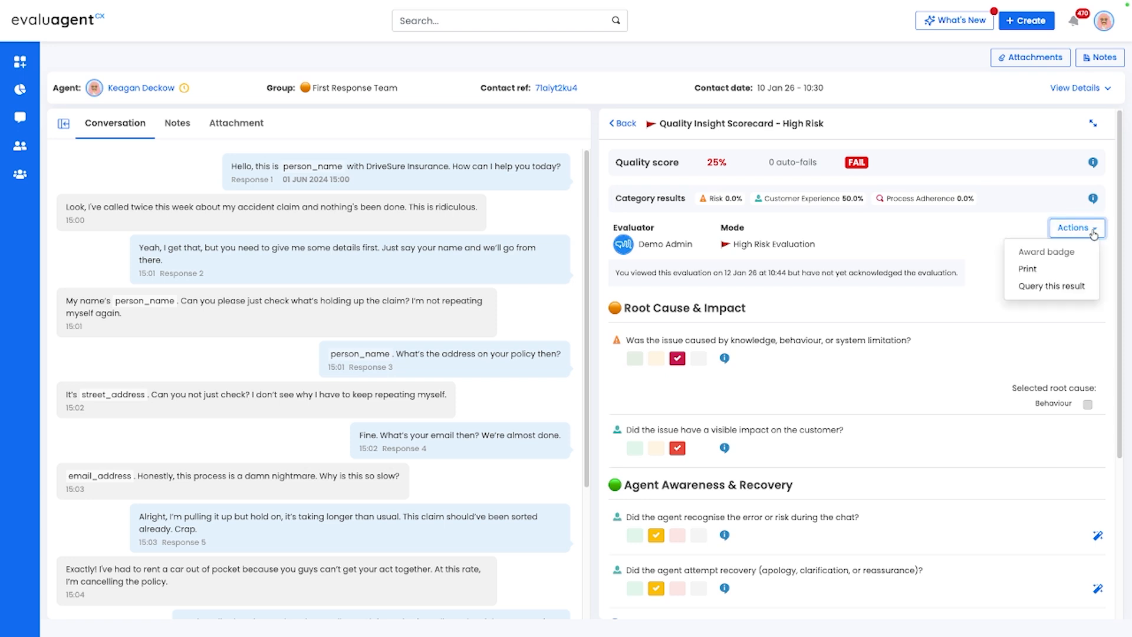
pyautogui.click(1047, 289)
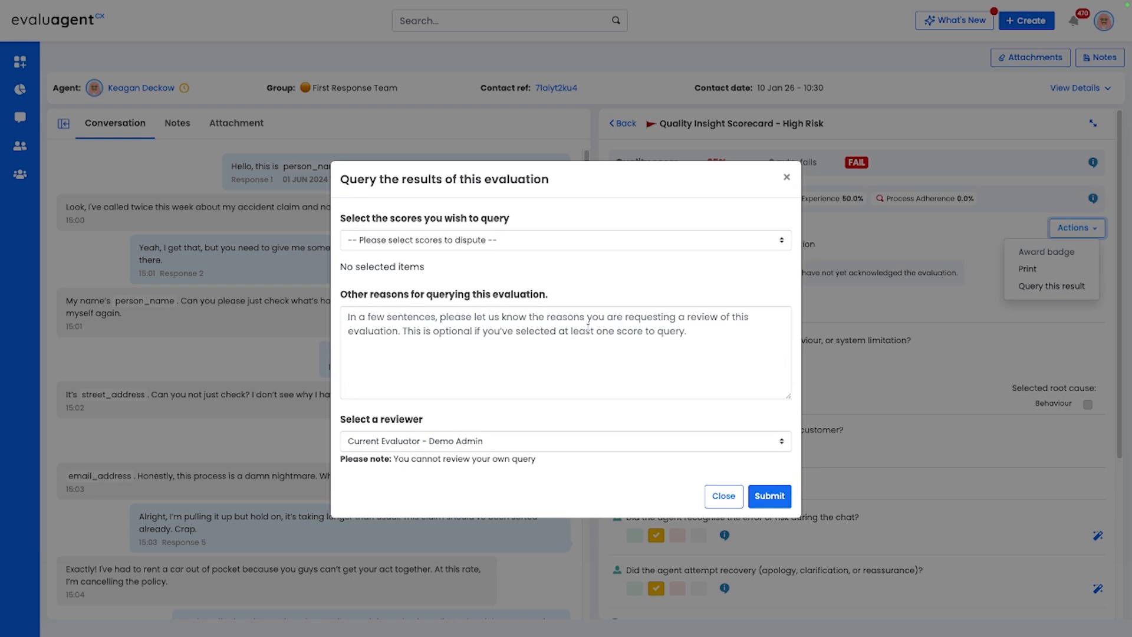
pyautogui.click(414, 239)
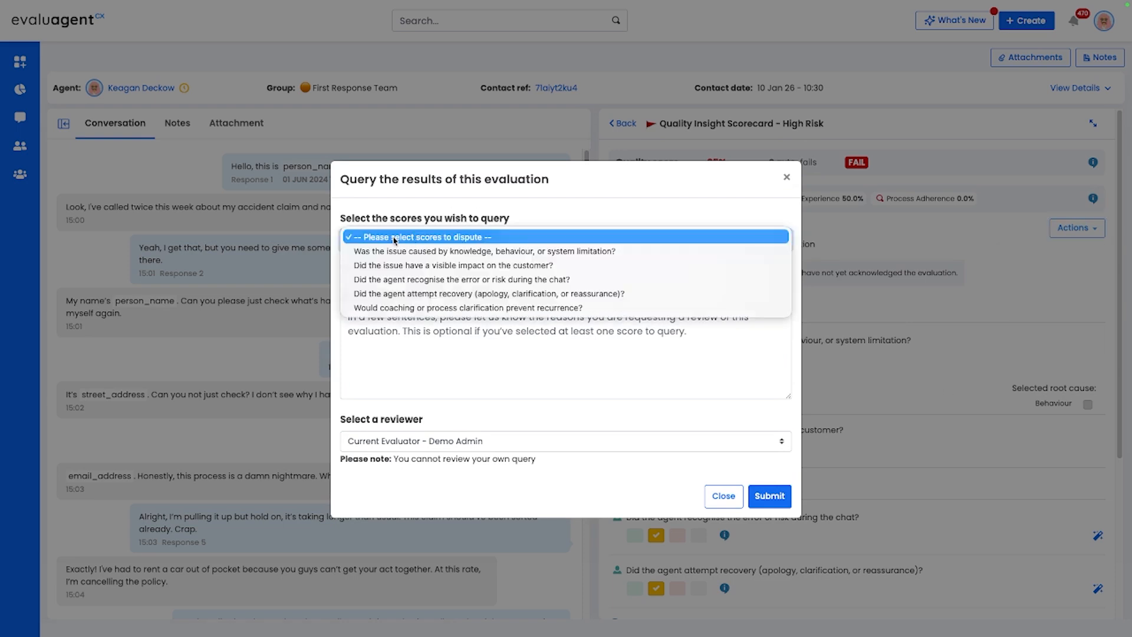
pyautogui.click(446, 252)
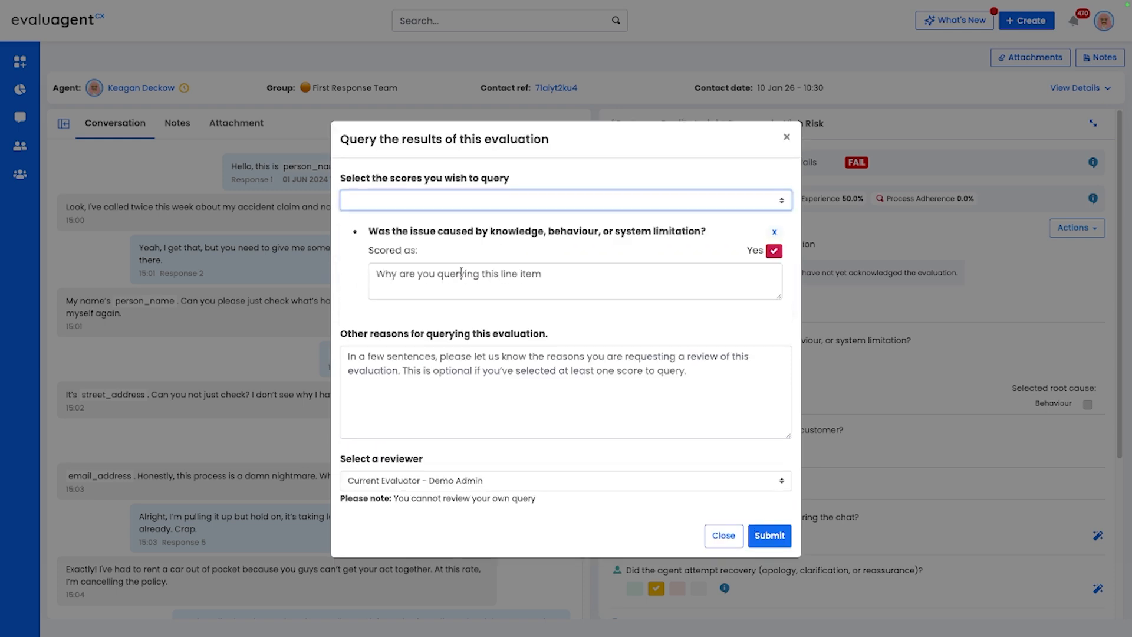
pyautogui.click(446, 200)
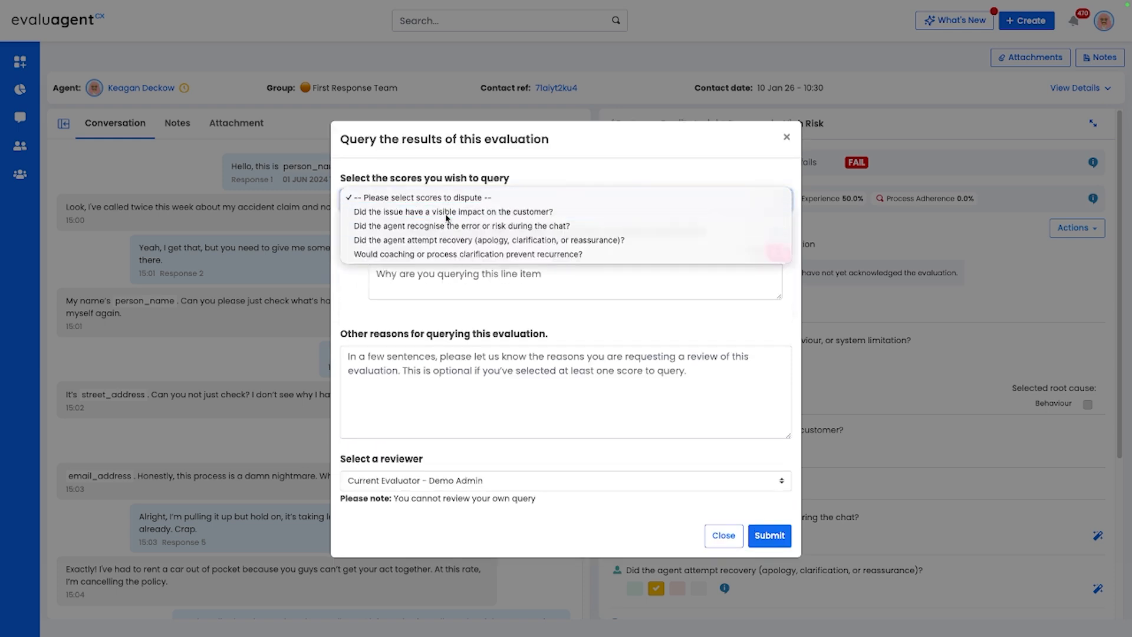
pyautogui.click(446, 212)
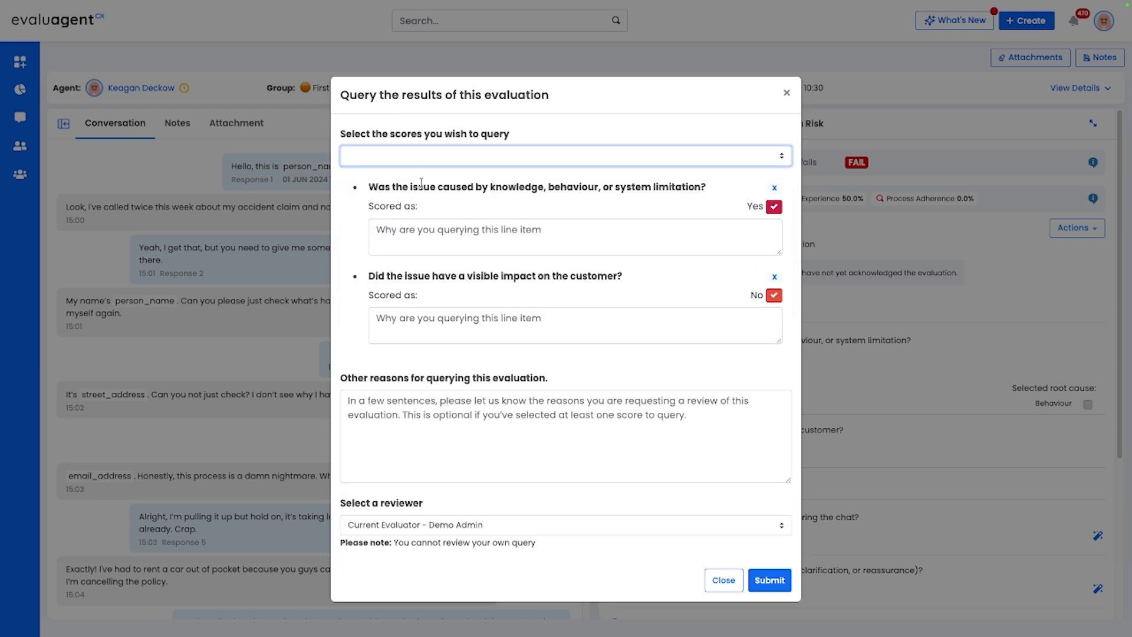
# - Enter "Dispute decision for reasons" as the reason for querying the knowledge, behaviour, or system limitation score
pyautogui.click(431, 229)
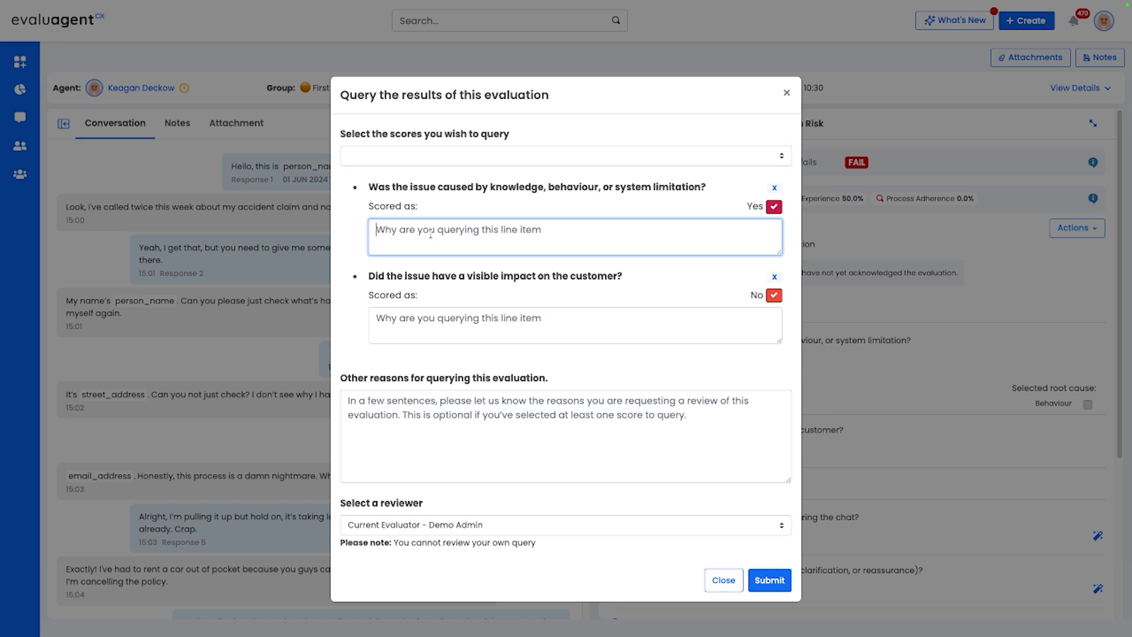
pyautogui.write('Dispute dis')
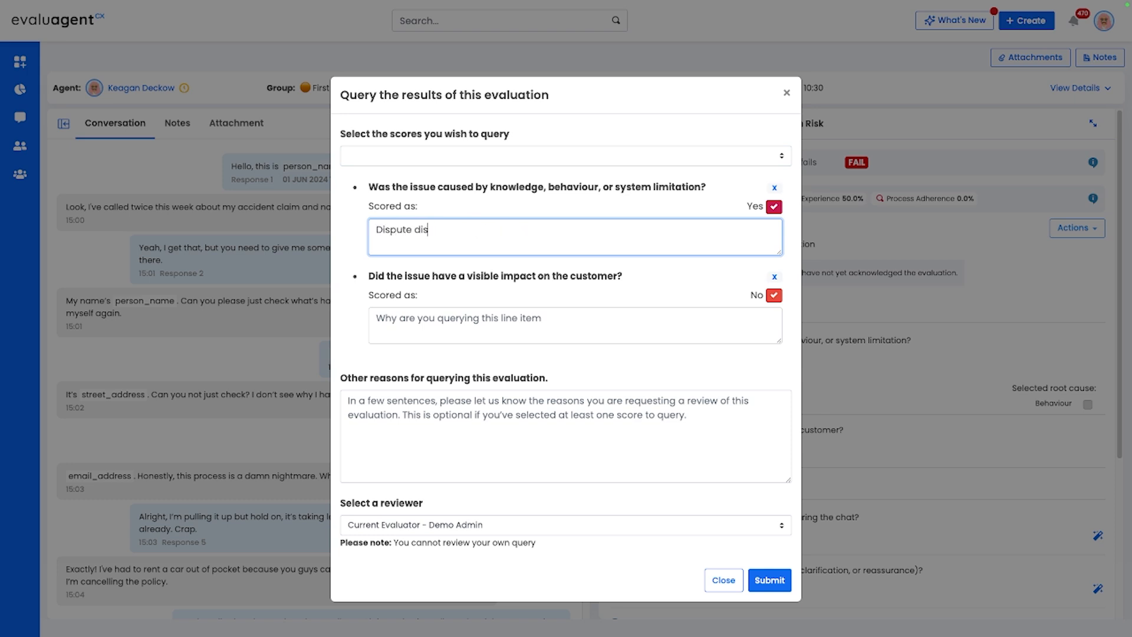
pyautogui.press('BackSpace')
pyautogui.write('ecision for reasons')
# - Enter "Dispute decision for reasons." as the reason for querying the visible customer impact score
pyautogui.click(484, 314)
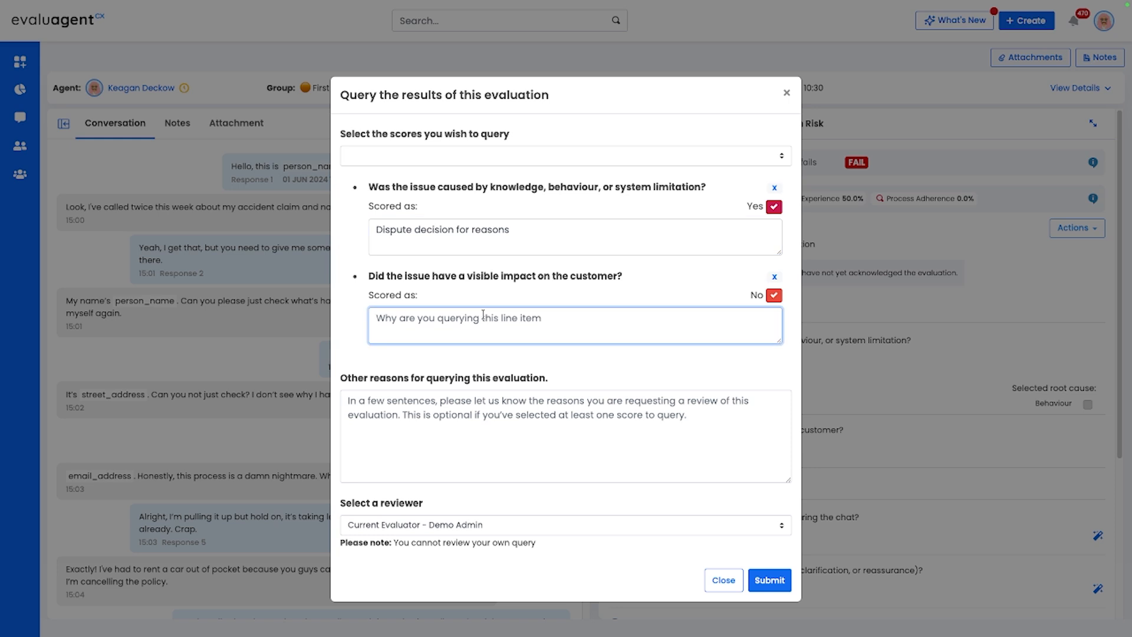
pyautogui.write('Dispute d')
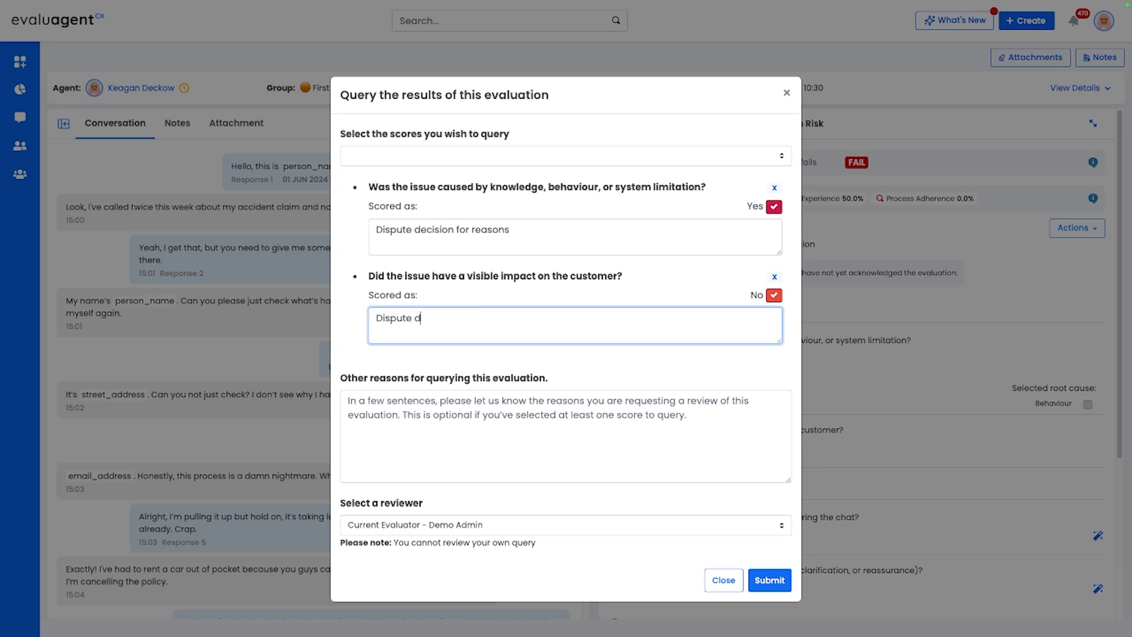
pyautogui.write('ecision for reasons.')
# - Keep the current evaluator, Demo Admin, as the reviewer and submit the evaluation query
pyautogui.click(565, 524)
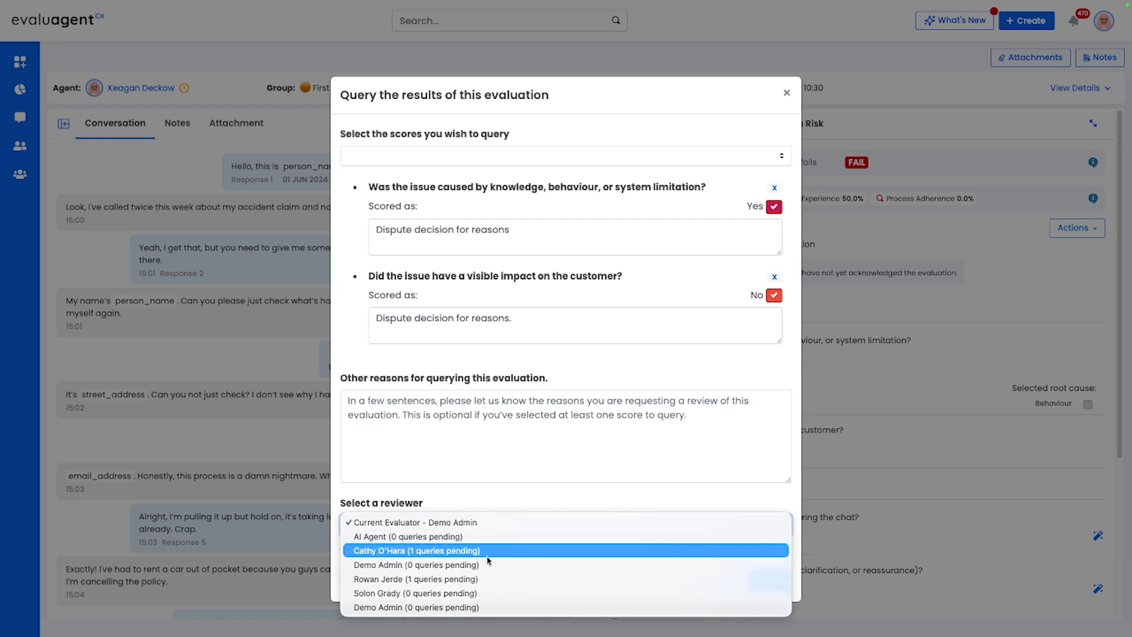
pyautogui.click(434, 493)
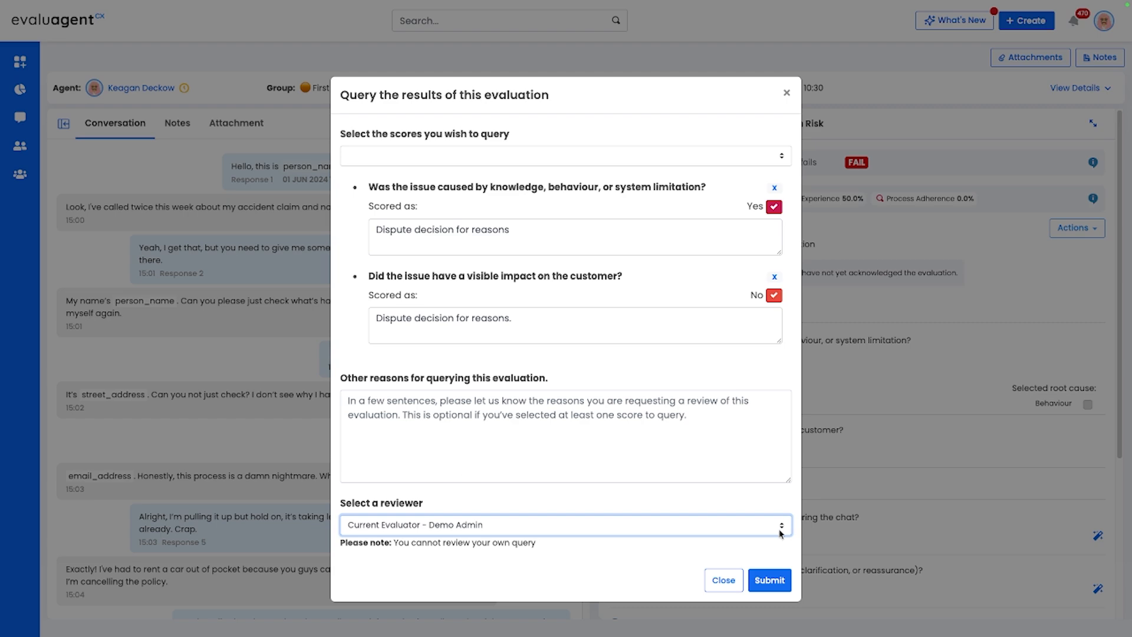
pyautogui.click(770, 579)
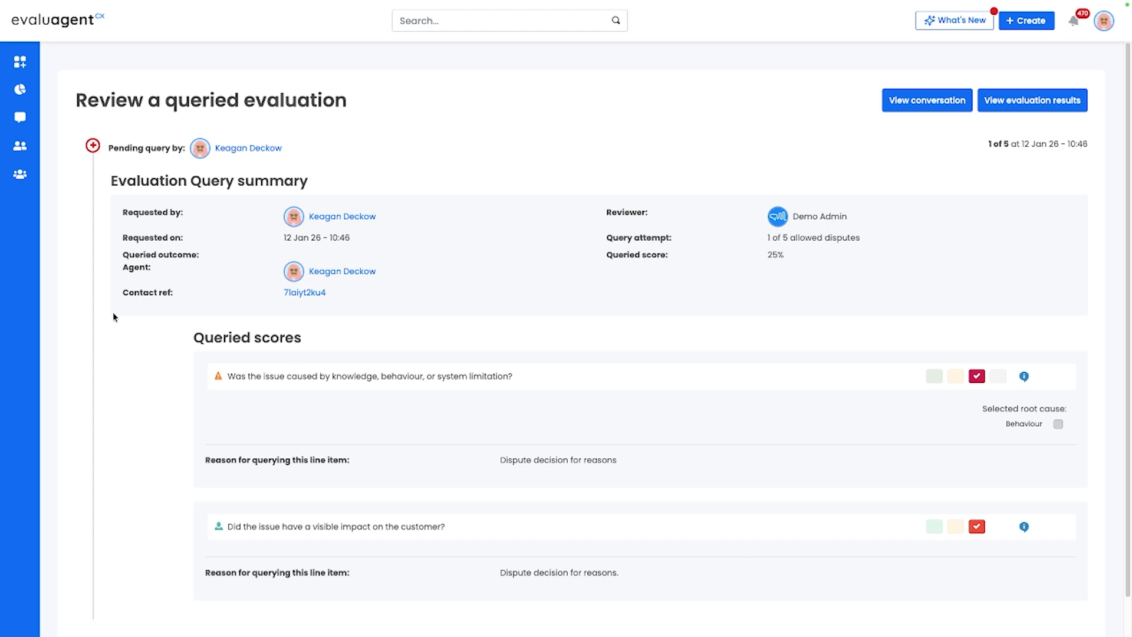
# - Examine the submitted query's summary and queried scores, and open the related conversation
pyautogui.scroll(-1, 601, 448)
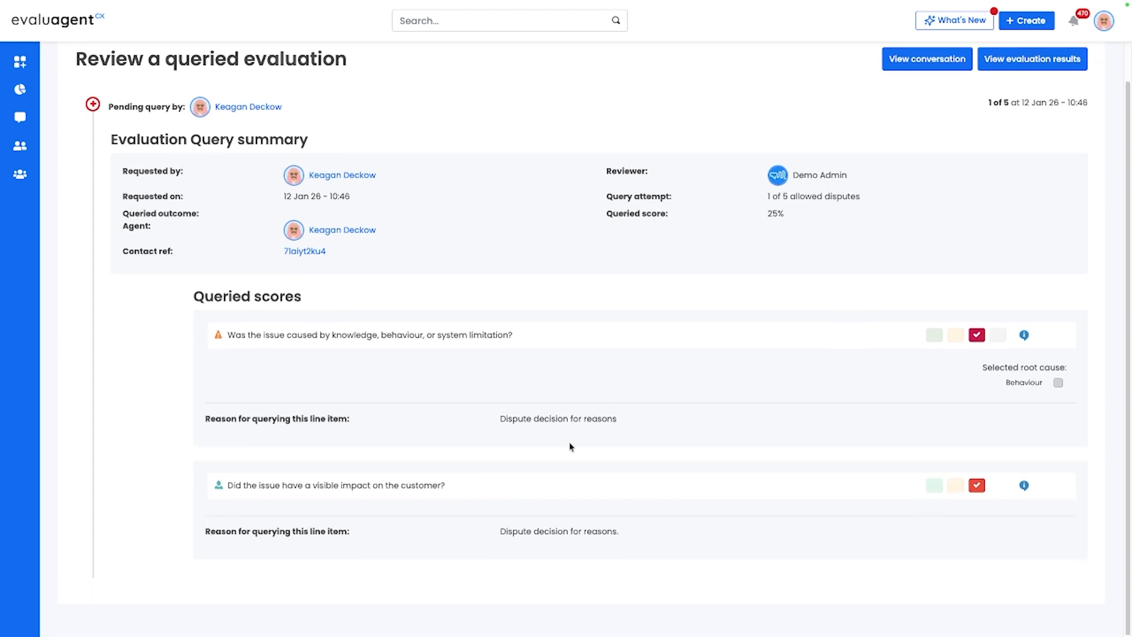
pyautogui.scroll(1, 571, 446)
pyautogui.click(928, 100)
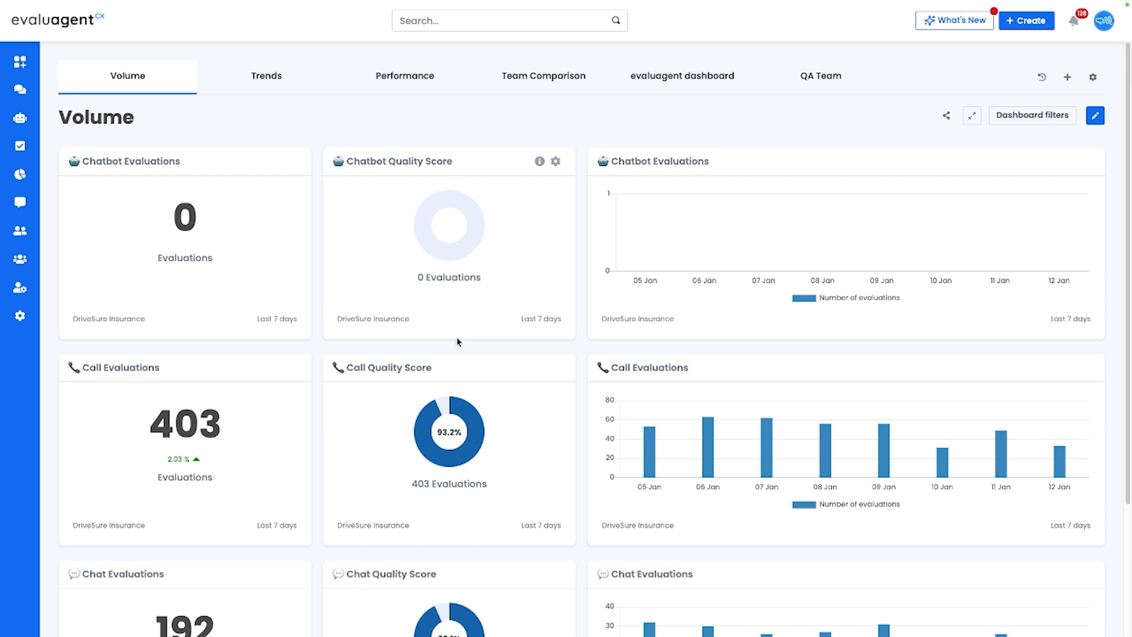
# - Check the admin account's notifications for the evaluation query assigned for review, and close them
pyautogui.click(1073, 24)
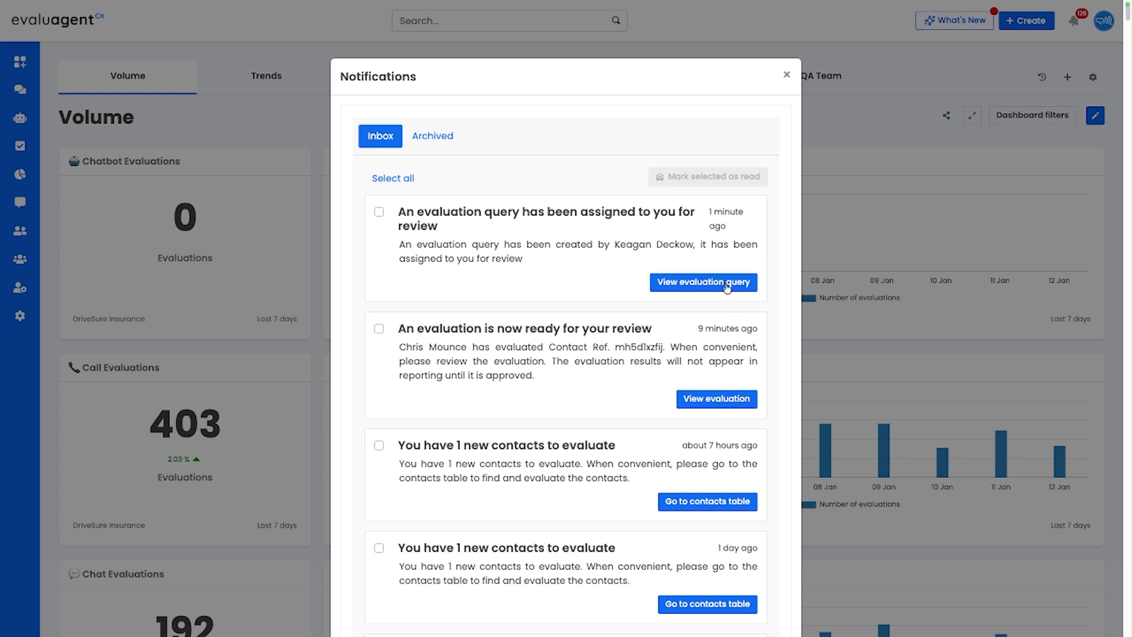
pyautogui.click(786, 75)
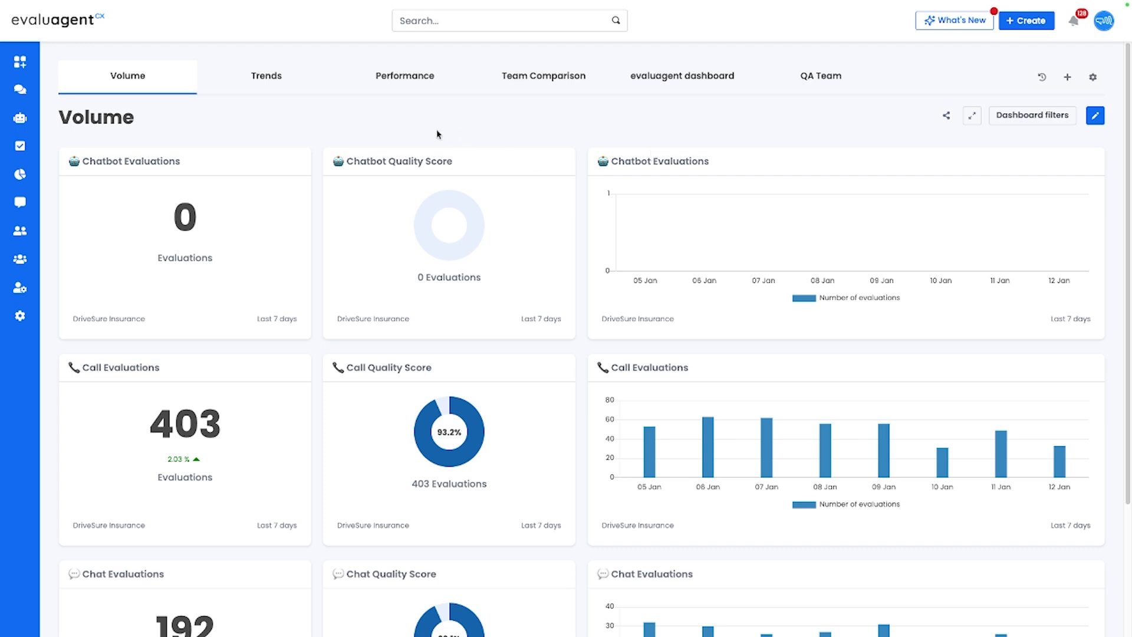
# - Find the Completed evaluations page by searching for "comp" and open it
pyautogui.press('super+k')
pyautogui.write('comp')
pyautogui.press('Return')
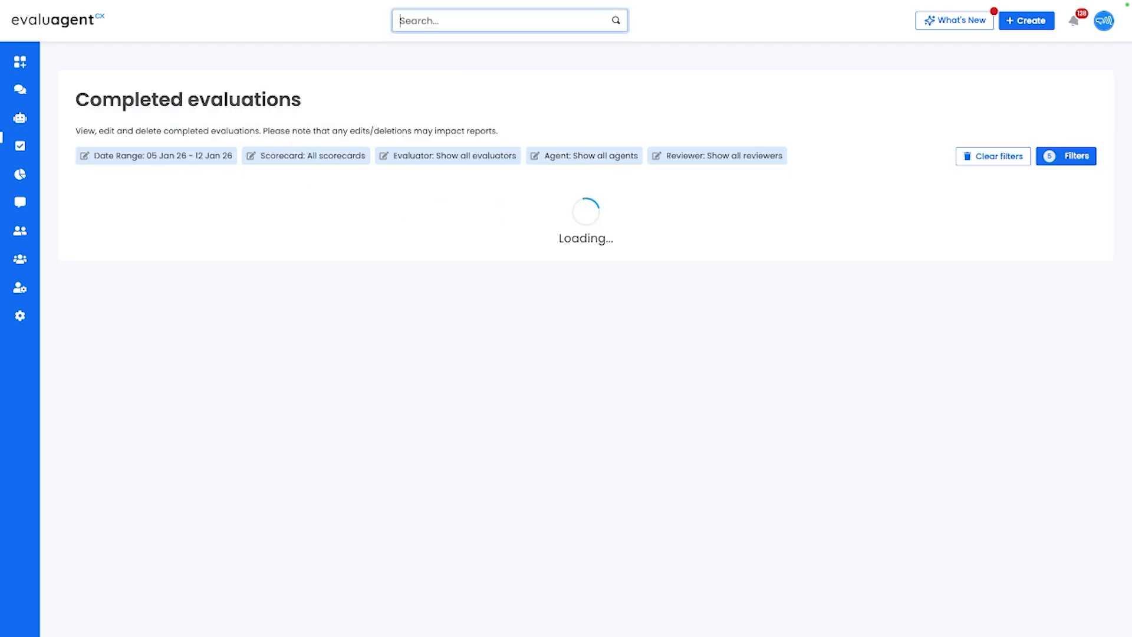
# - Filter the completed evaluations by the outcome "Queries in process", run the report, and close the filters
pyautogui.click(1066, 155)
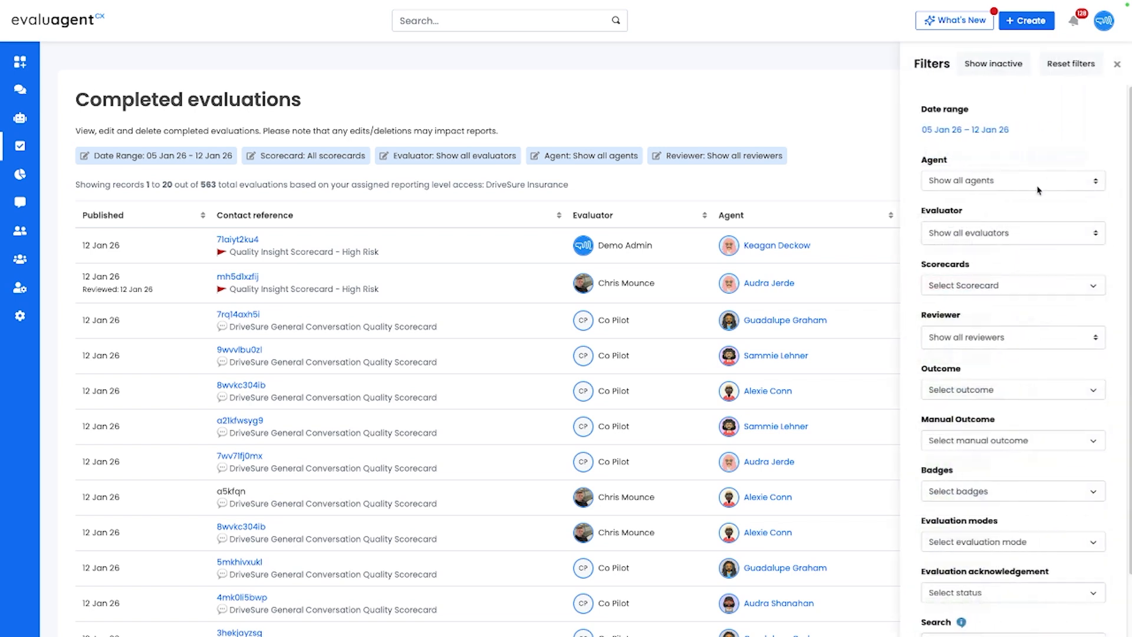
pyautogui.click(958, 391)
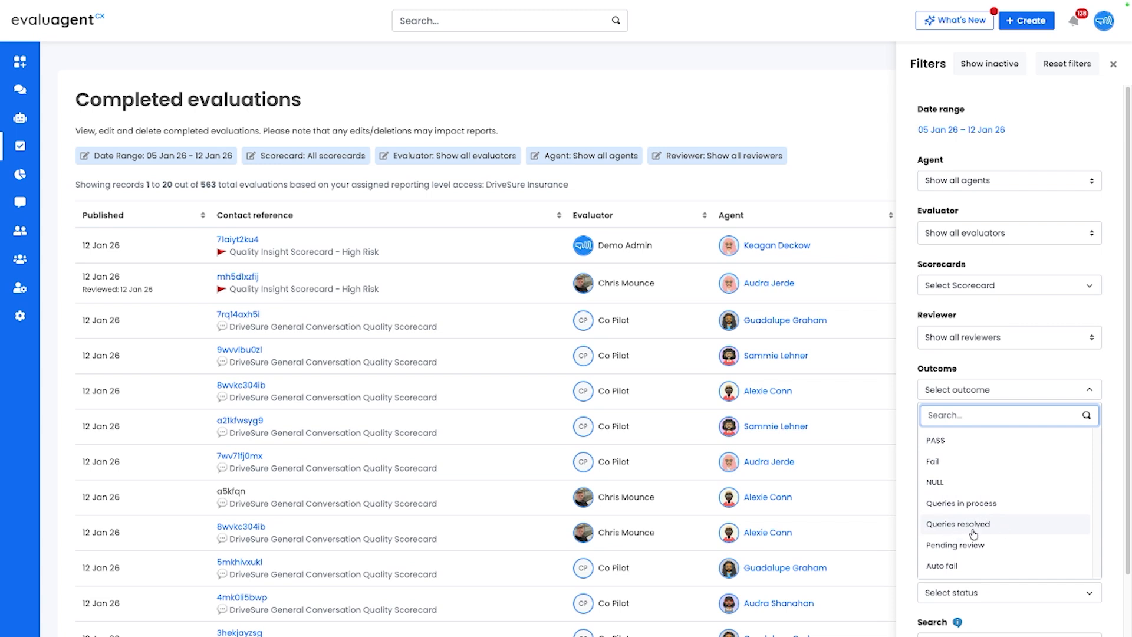
pyautogui.click(976, 507)
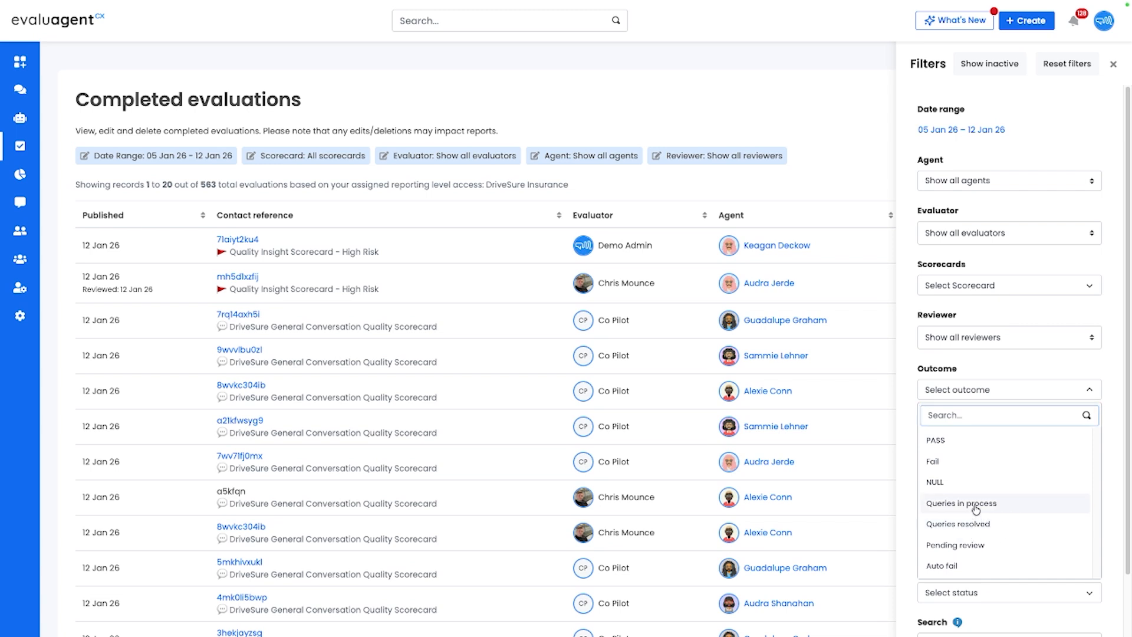
pyautogui.click(912, 447)
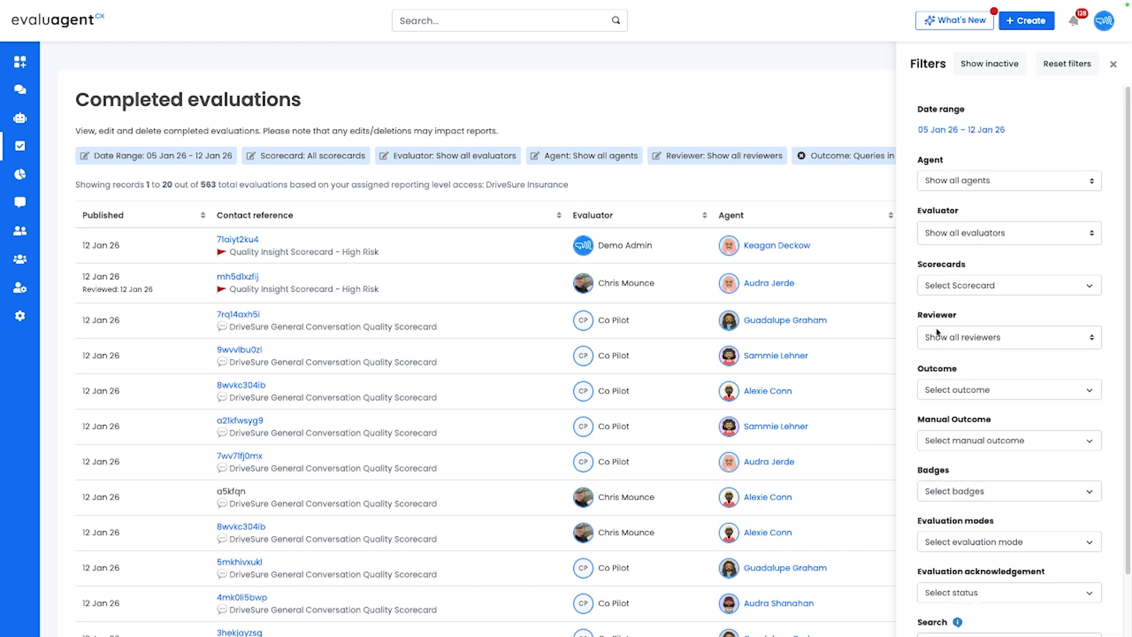
pyautogui.scroll(-1, 985, 414)
pyautogui.scroll(-3, 985, 414)
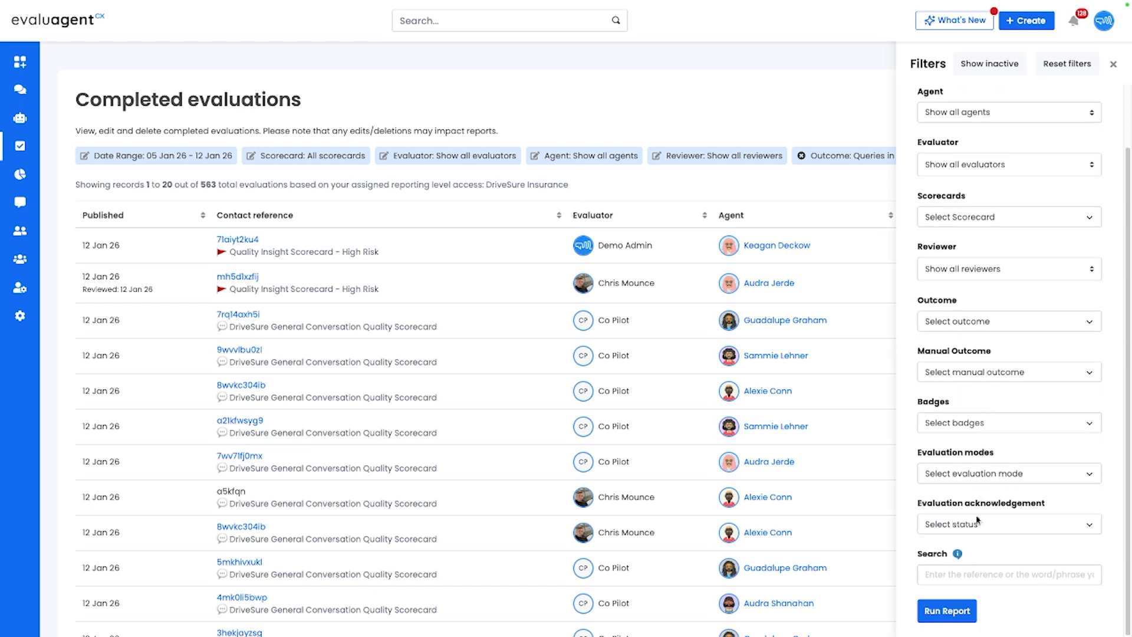
pyautogui.click(949, 610)
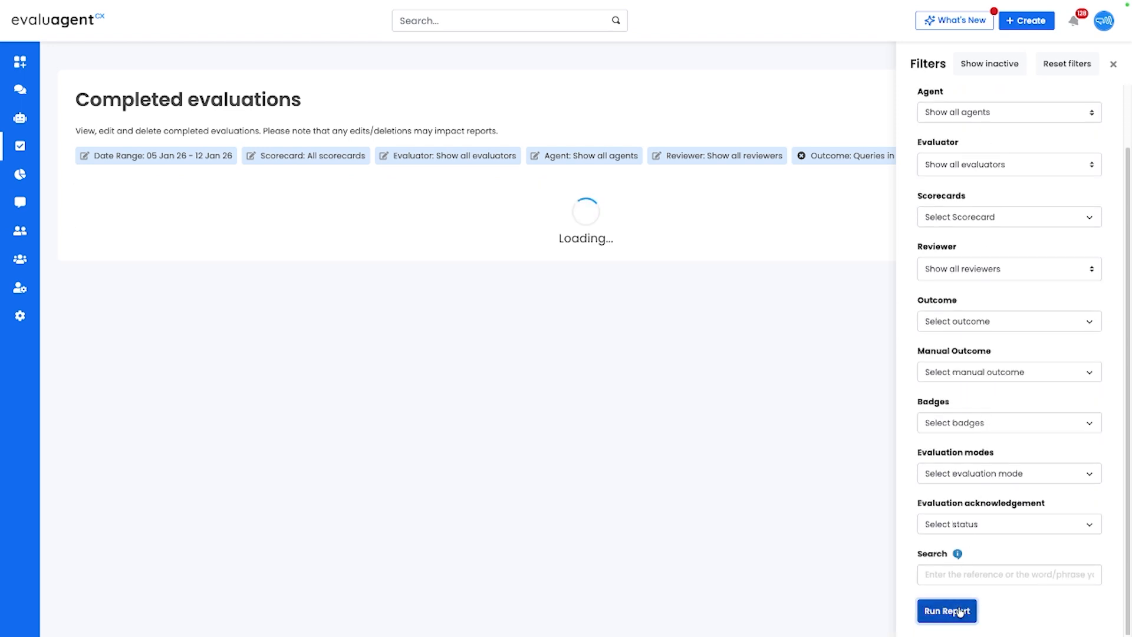
pyautogui.click(1113, 64)
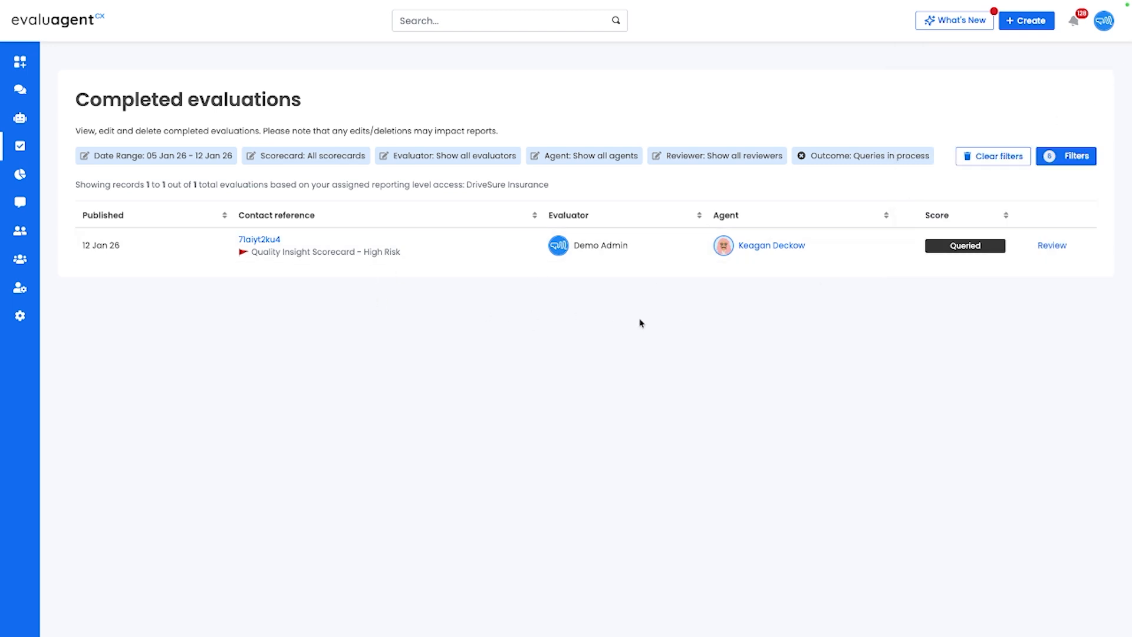
# - Check the queried evaluation's status details and open its review showing the queried scores
pyautogui.moveTo(965, 246)
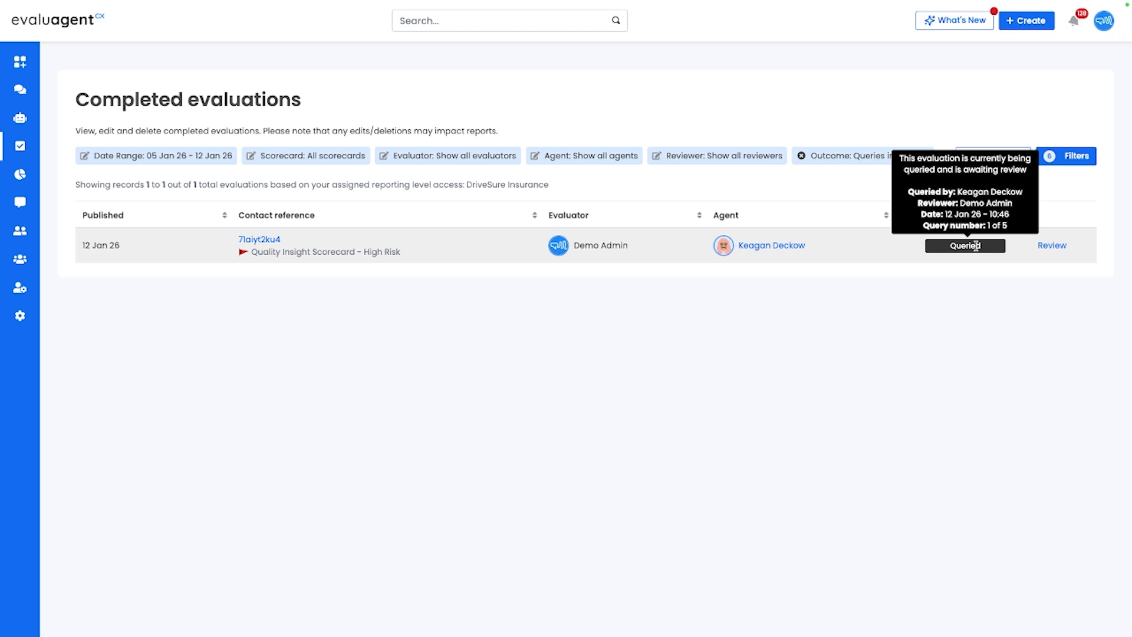
pyautogui.click(1049, 247)
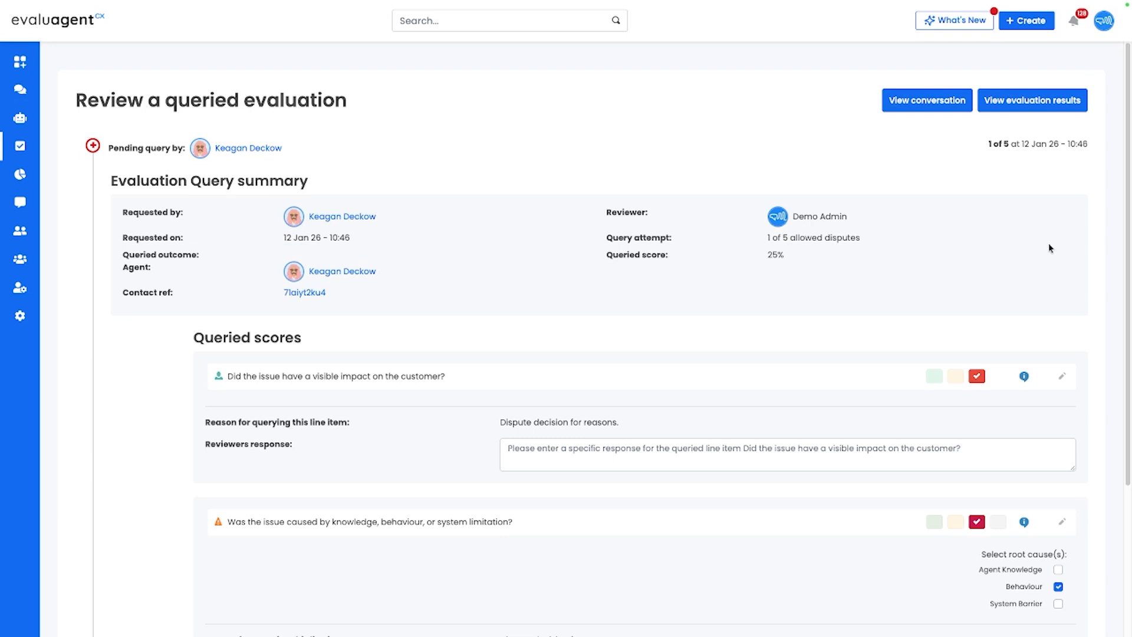
pyautogui.scroll(-2, 881, 255)
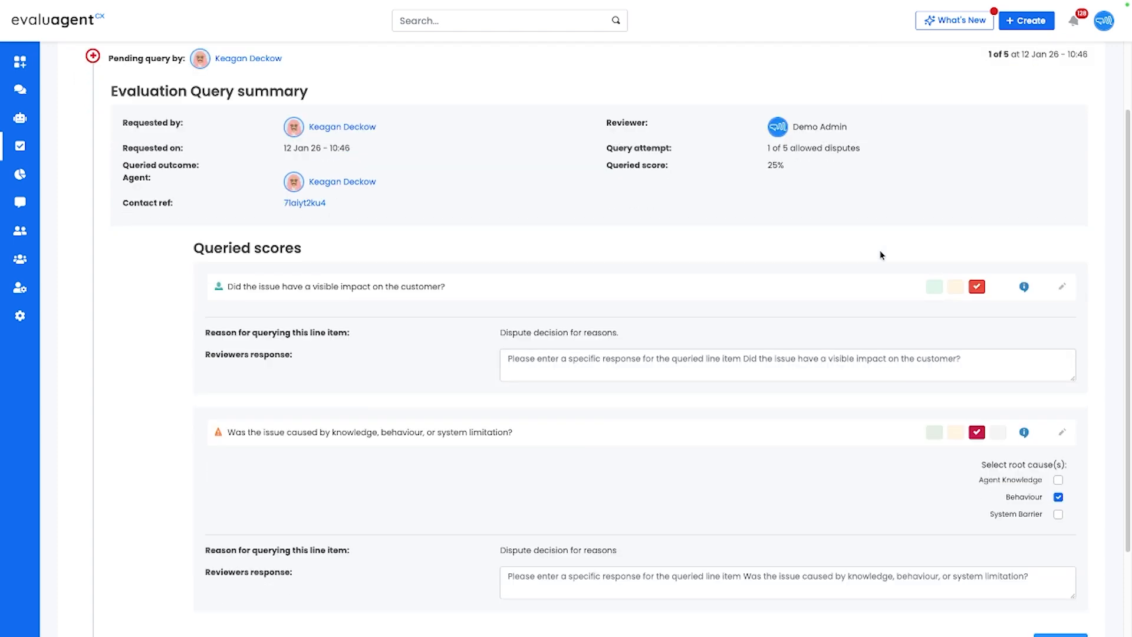
# - Rescore "Did the issue have a visible impact on the customer?" as Yes and enter the reviewer's response "Reasons here"
pyautogui.click(935, 287)
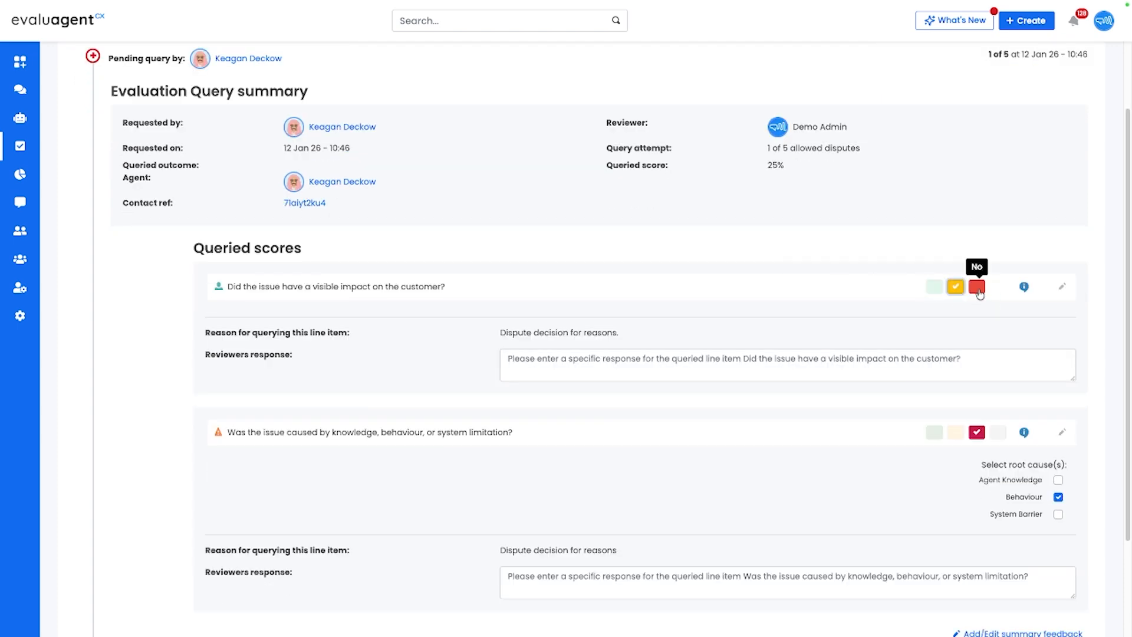
pyautogui.click(976, 286)
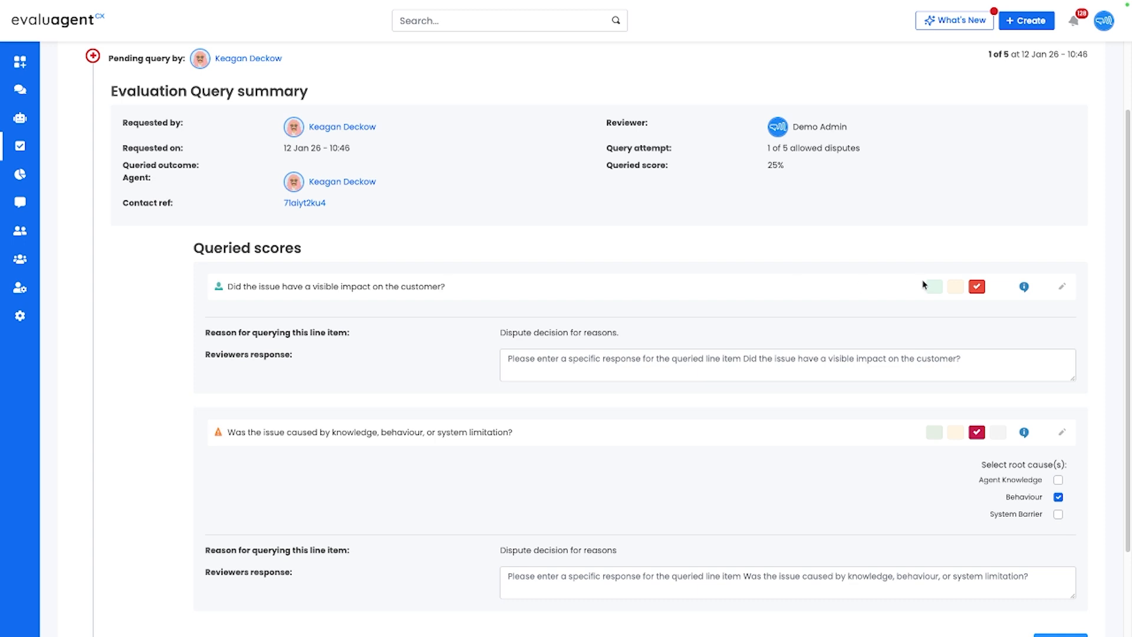
pyautogui.click(934, 287)
pyautogui.click(651, 361)
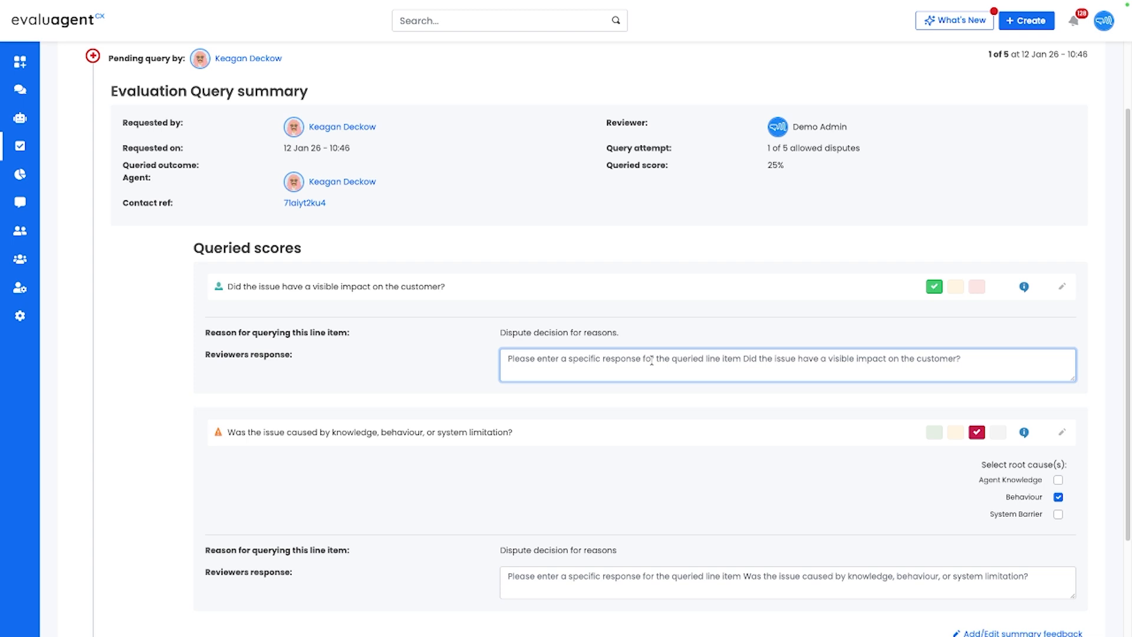
pyautogui.write('Reasons')
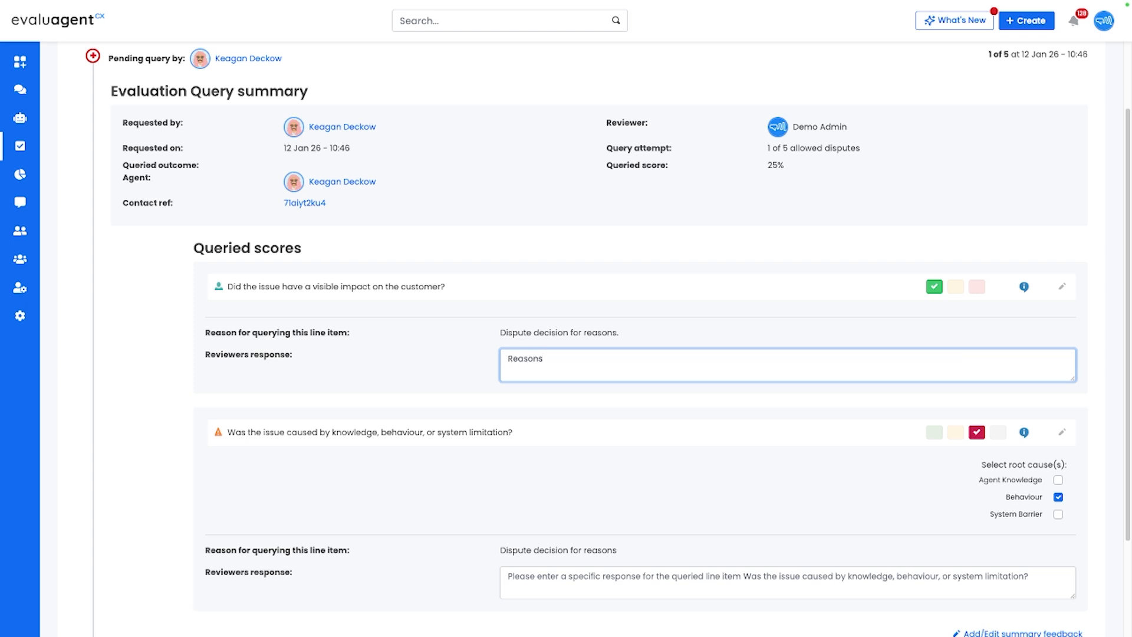
pyautogui.write(' here')
# - Enter the reviewer's response "This one is accurate." for the knowledge, behaviour, or system limitation question
pyautogui.scroll(-1, 652, 358)
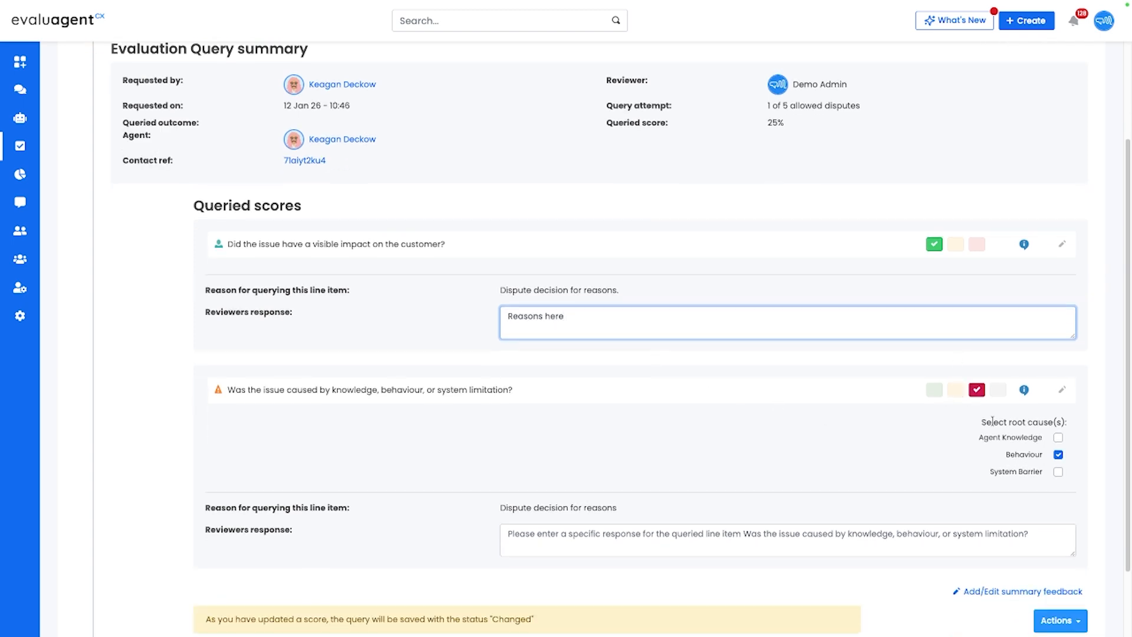
pyautogui.click(659, 534)
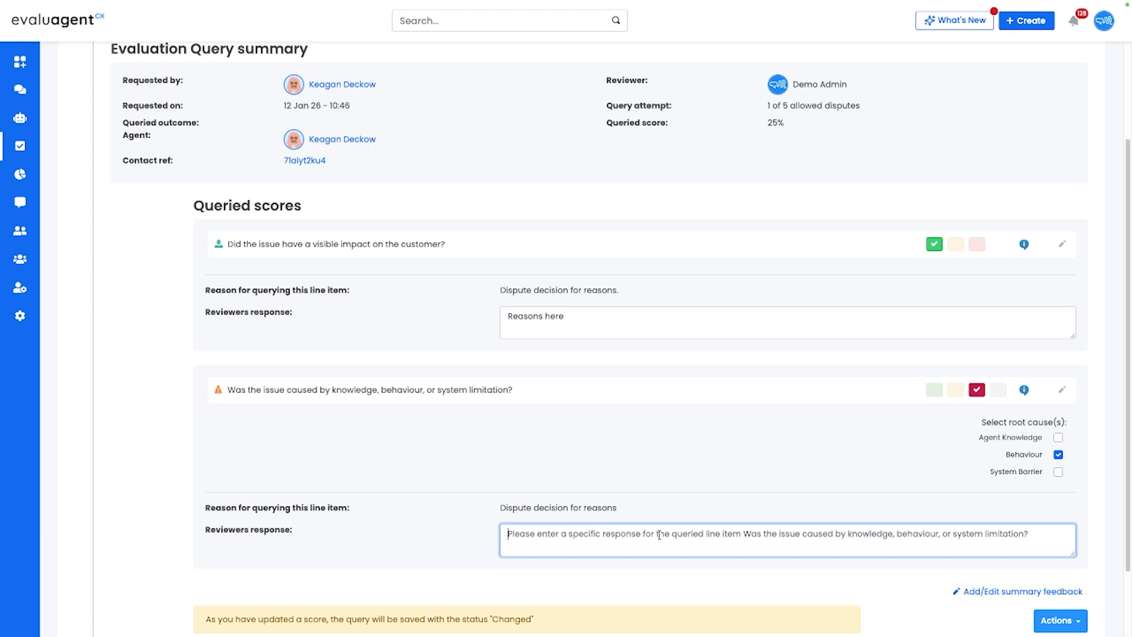
pyautogui.write('This one is')
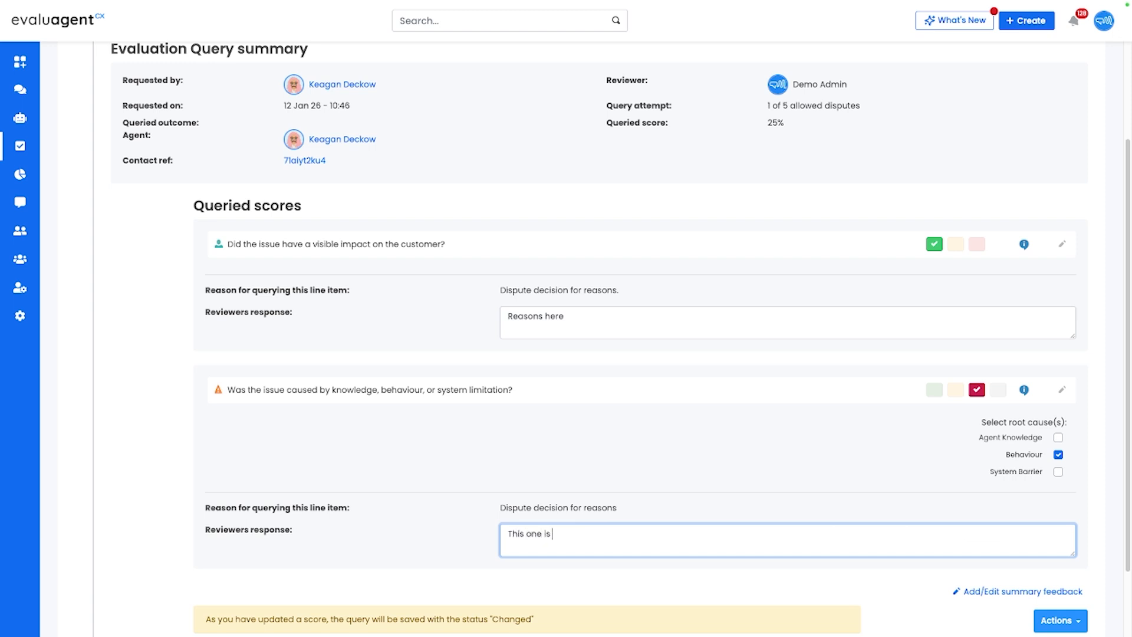
pyautogui.write(' accurate.')
# - Submit the query as changed and publish the edited evaluation, retaining the original publication date and time
pyautogui.scroll(-1, 697, 468)
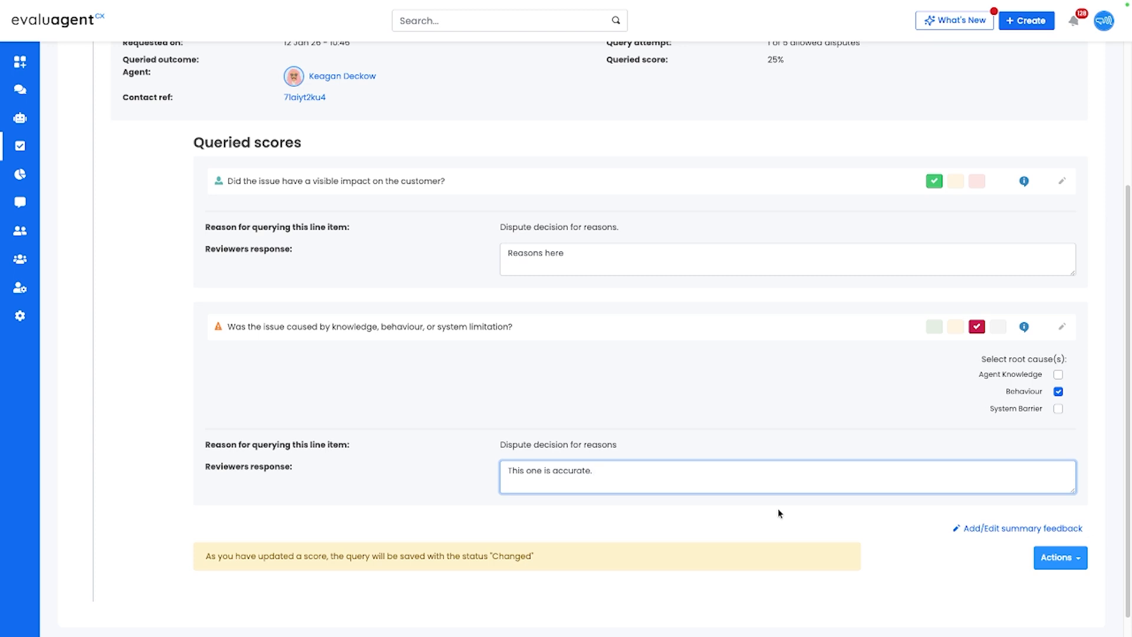
pyautogui.click(1066, 558)
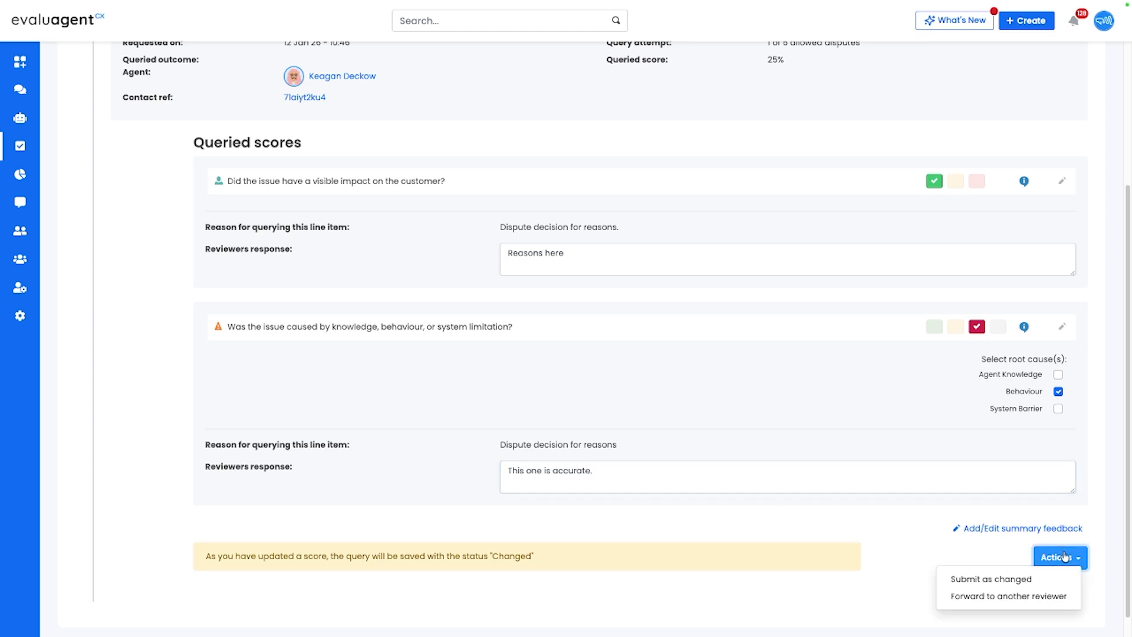
pyautogui.click(1005, 582)
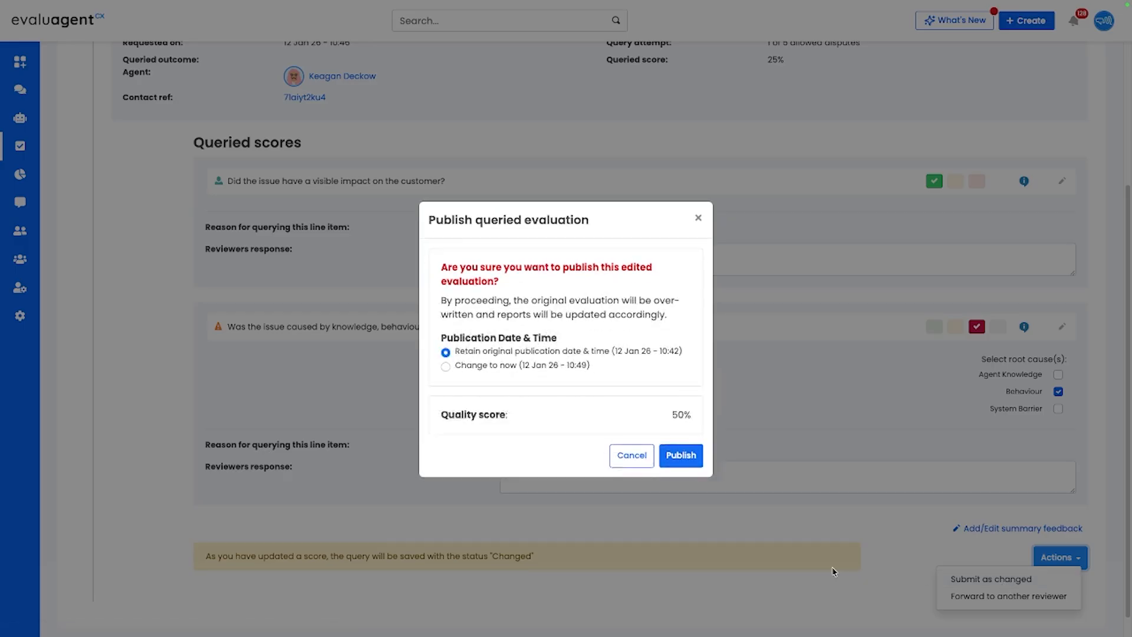
pyautogui.click(679, 453)
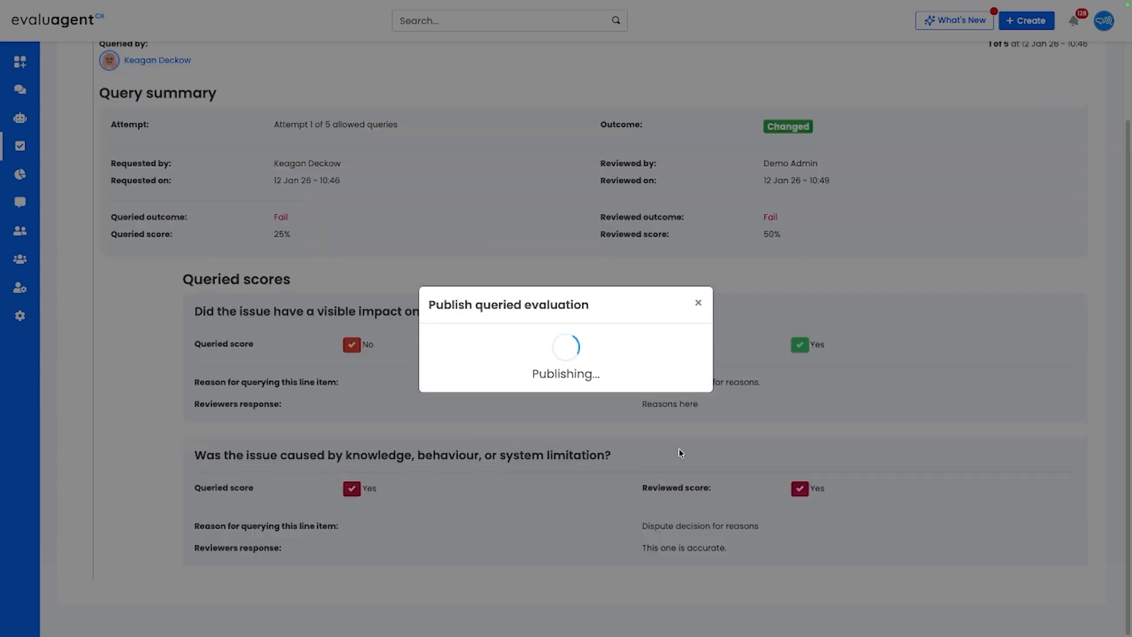
pyautogui.scroll(2, 677, 448)
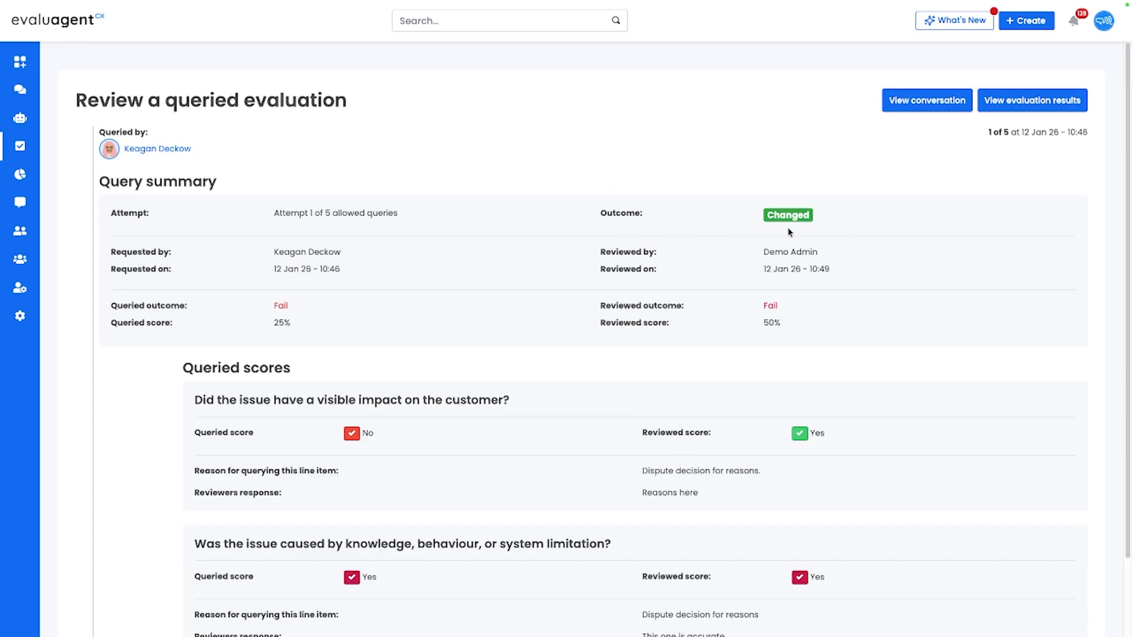
# - Open the Completed evaluations page by searching for "completed"
pyautogui.hotkey('ctrl', 'k')
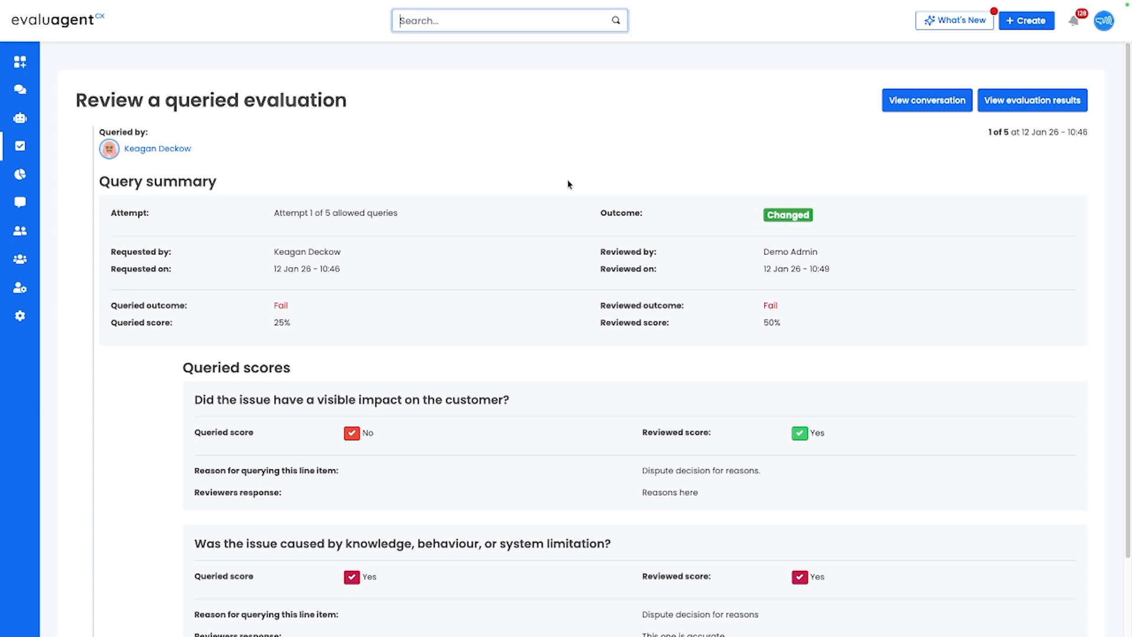
pyautogui.write('completed')
pyautogui.press('Return')
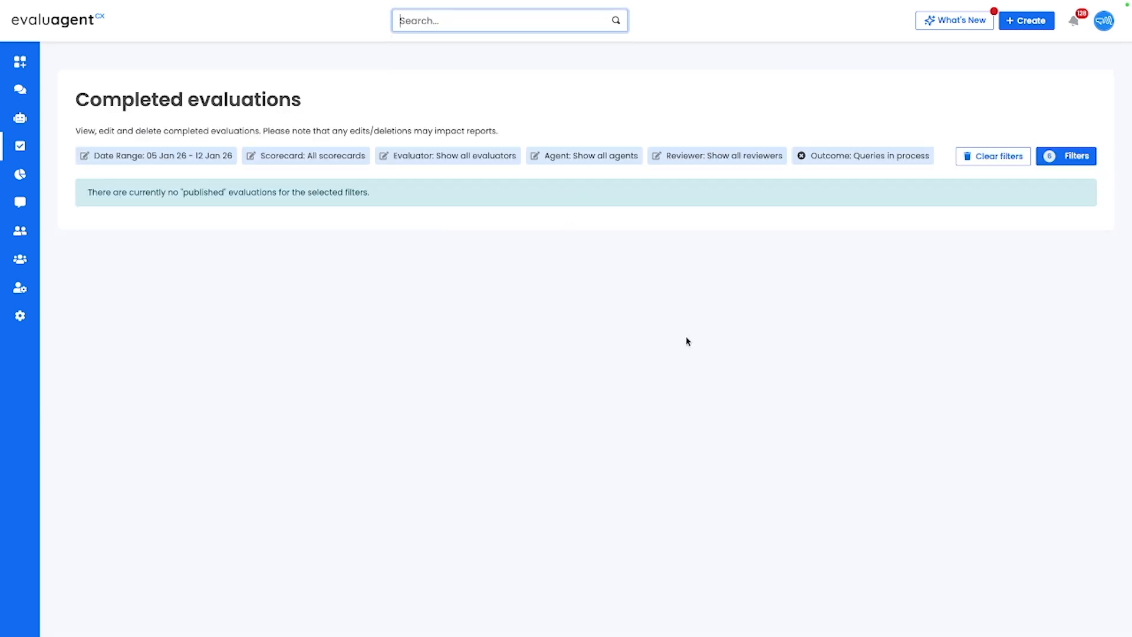
# - Add the outcome "Queries resolved" to the completed evaluations filters, run the report, and close the filters
pyautogui.click(1058, 157)
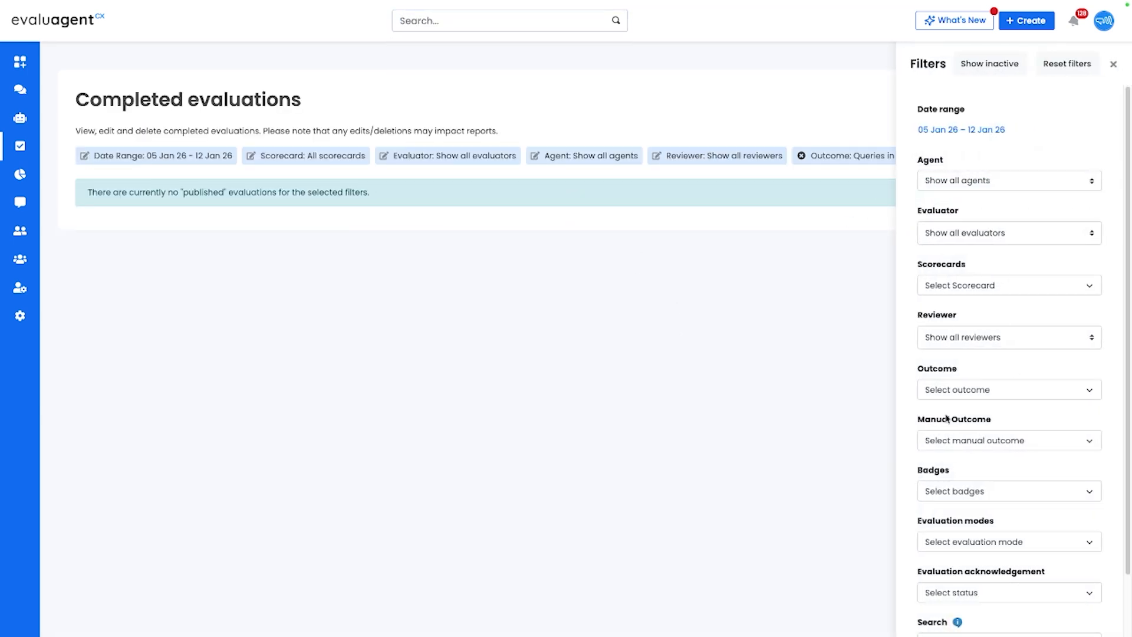
pyautogui.scroll(-1, 950, 420)
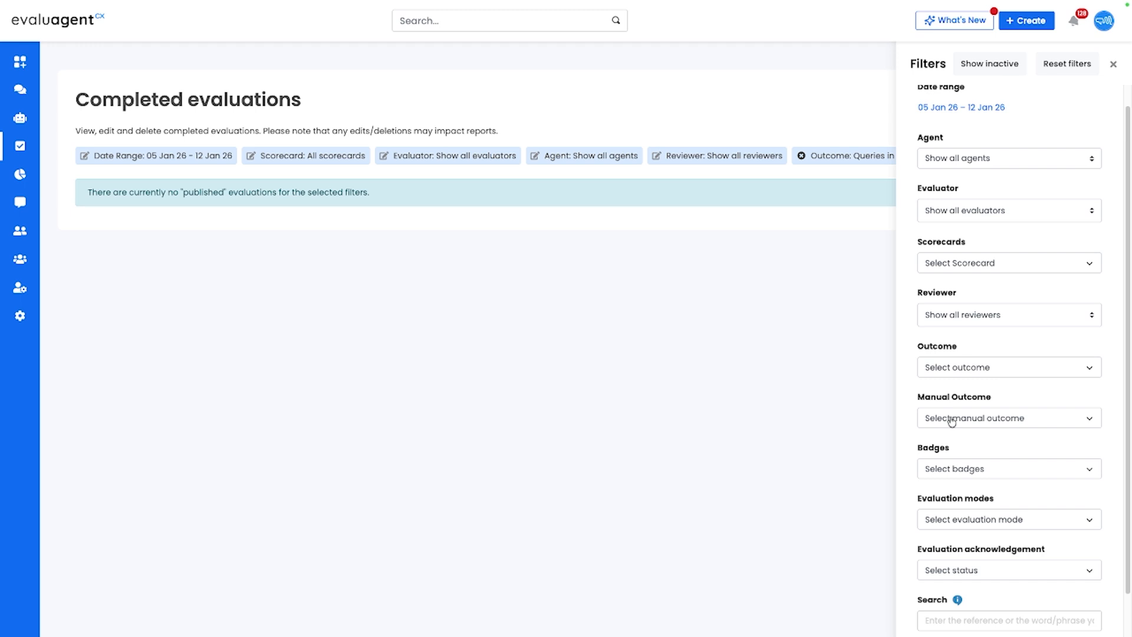
pyautogui.scroll(-1, 951, 419)
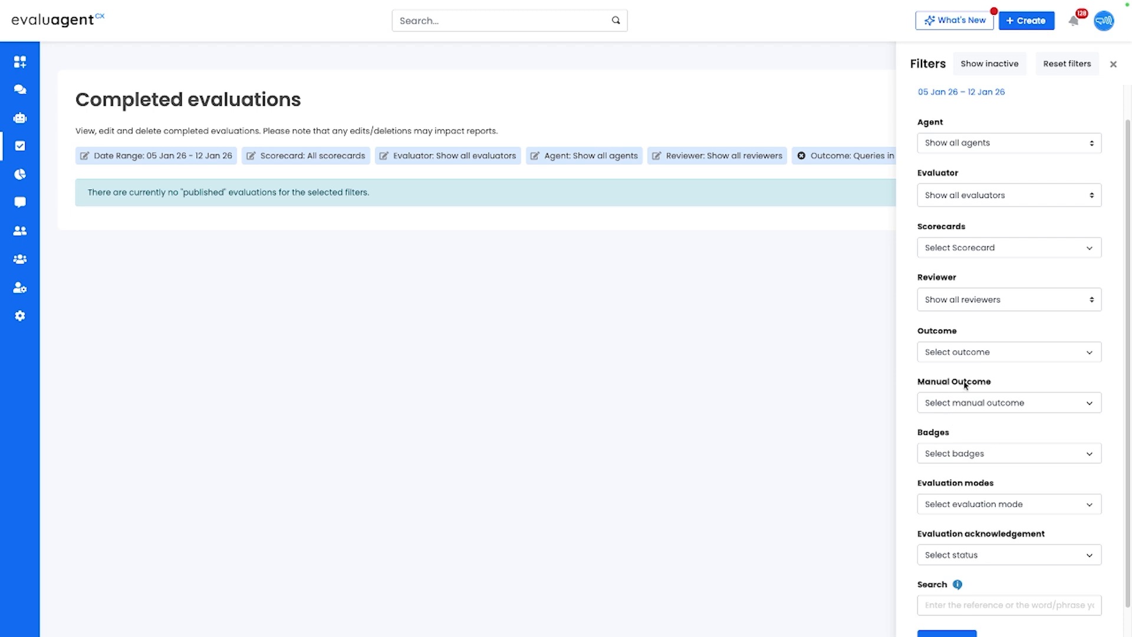
pyautogui.click(940, 350)
pyautogui.click(985, 485)
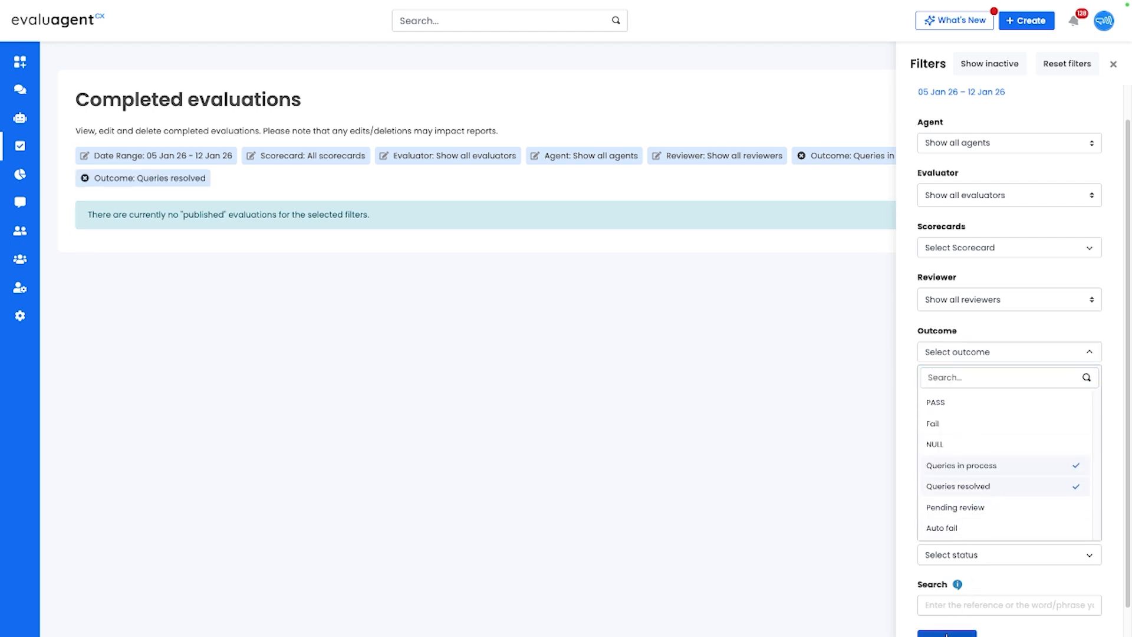
pyautogui.click(964, 543)
pyautogui.click(1113, 65)
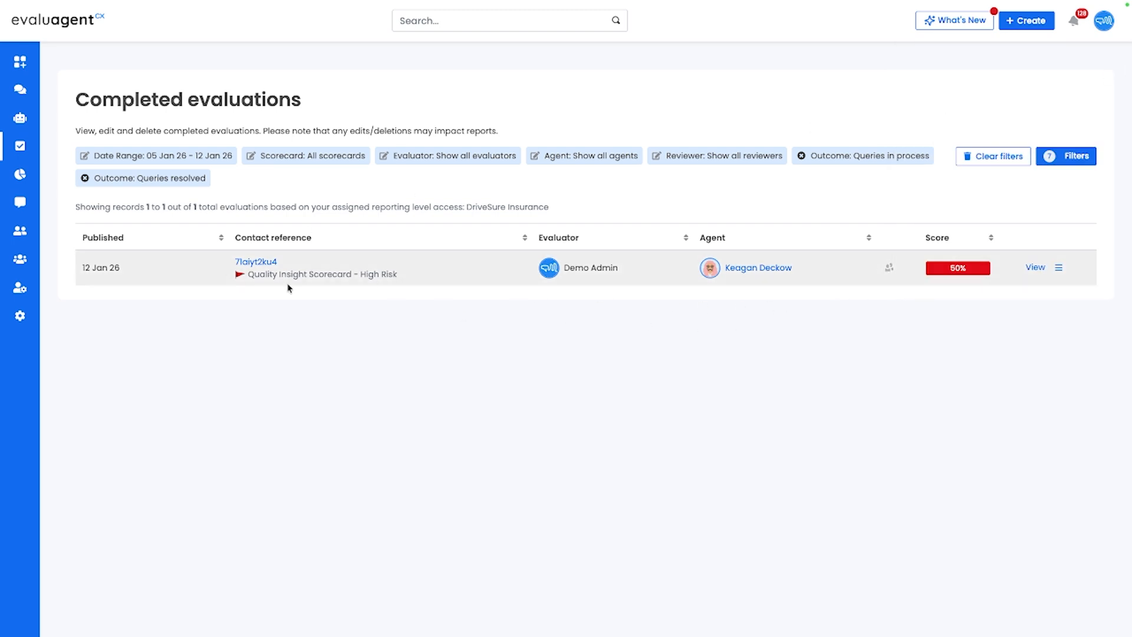
# - Open the previously queried evaluation's query and examine its summary and reviewed scores
pyautogui.moveTo(888, 271)
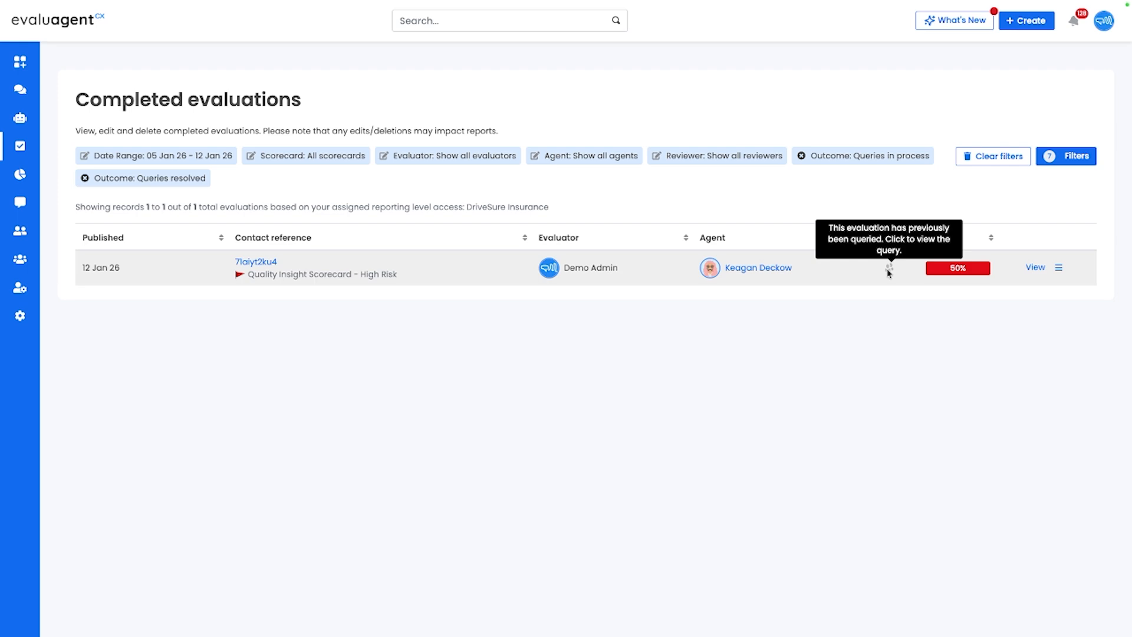
pyautogui.click(889, 268)
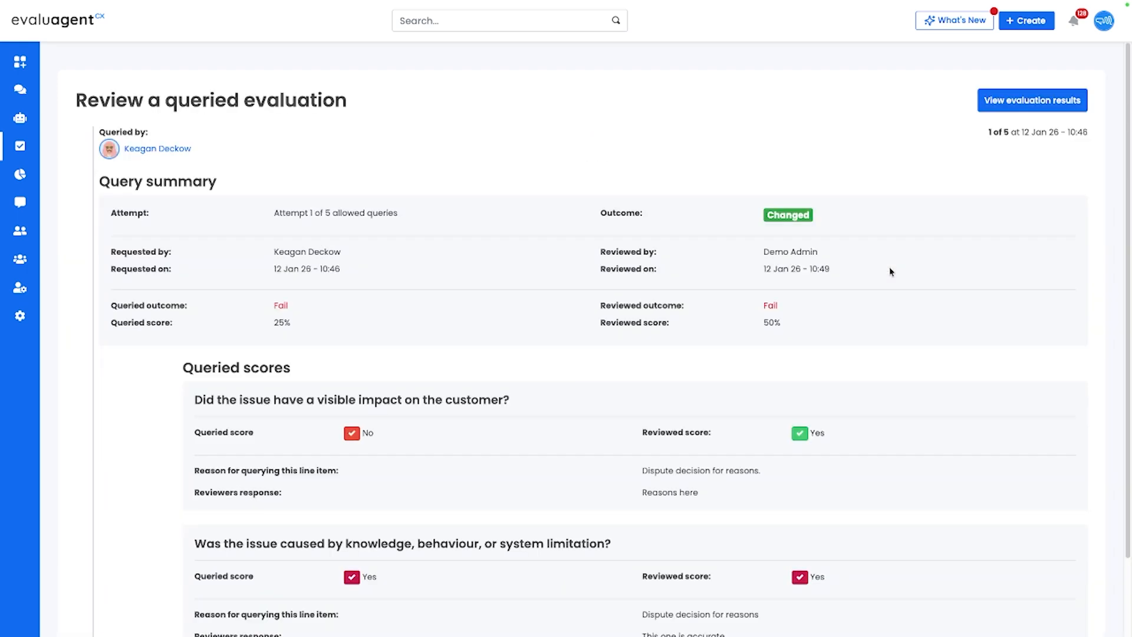
pyautogui.scroll(-2, 826, 350)
pyautogui.scroll(2, 826, 350)
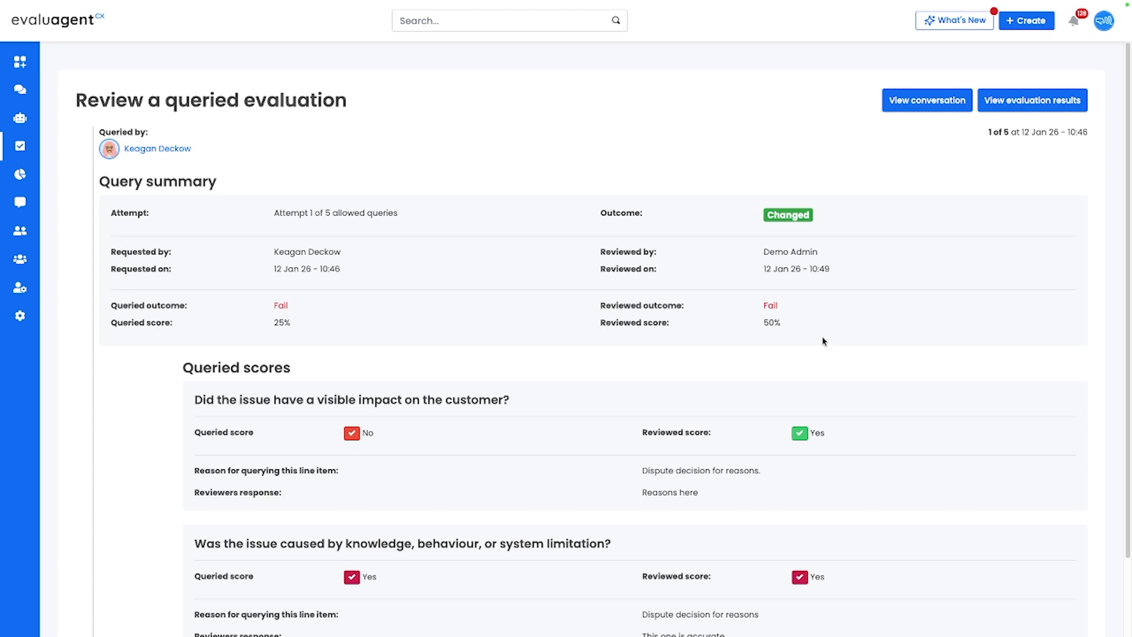
# - Return to the dashboard and open the Evaluator performance report by searching for "evaluator"
pyautogui.moveTo(19, 118)
pyautogui.click(20, 61)
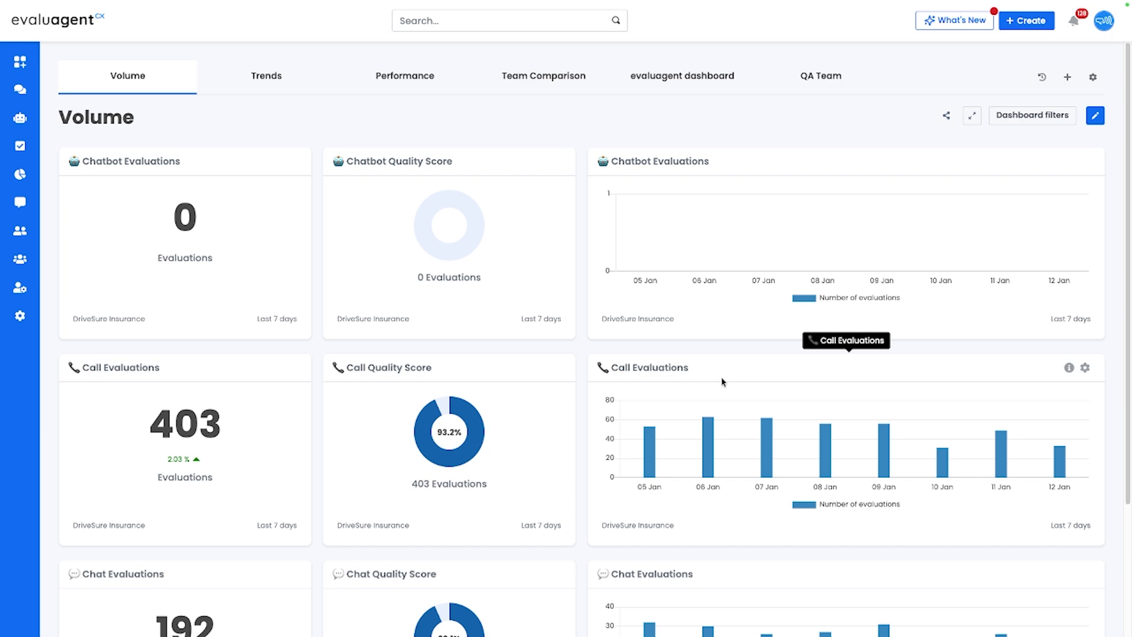
pyautogui.press('super+k')
pyautogui.write('evaluao')
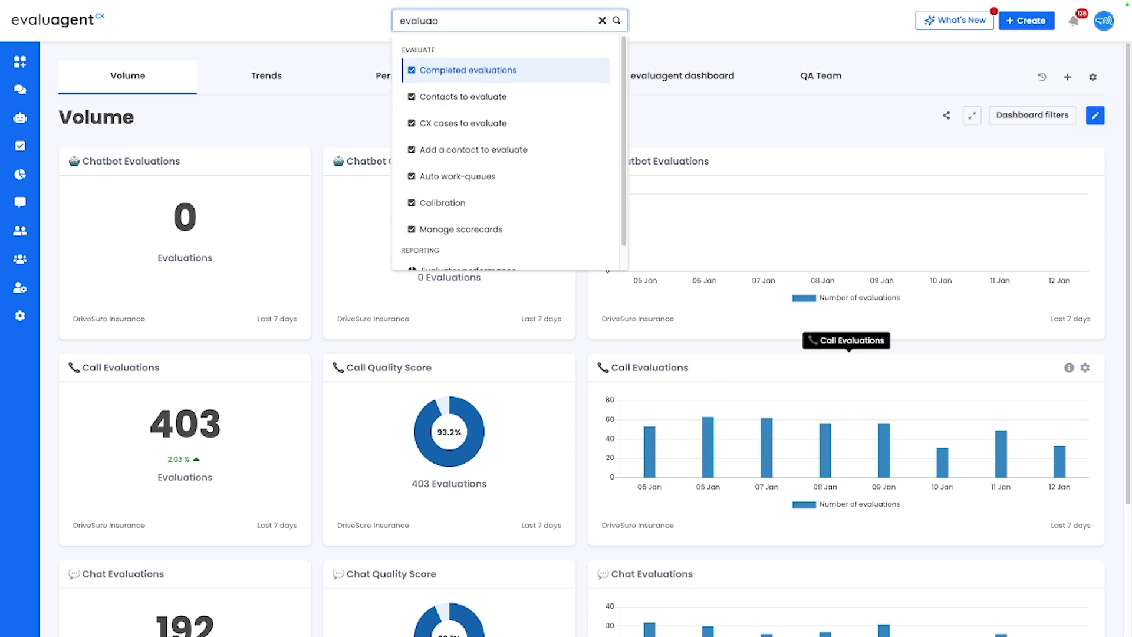
pyautogui.write('tor')
pyautogui.press('super+a')
pyautogui.write('evaluator')
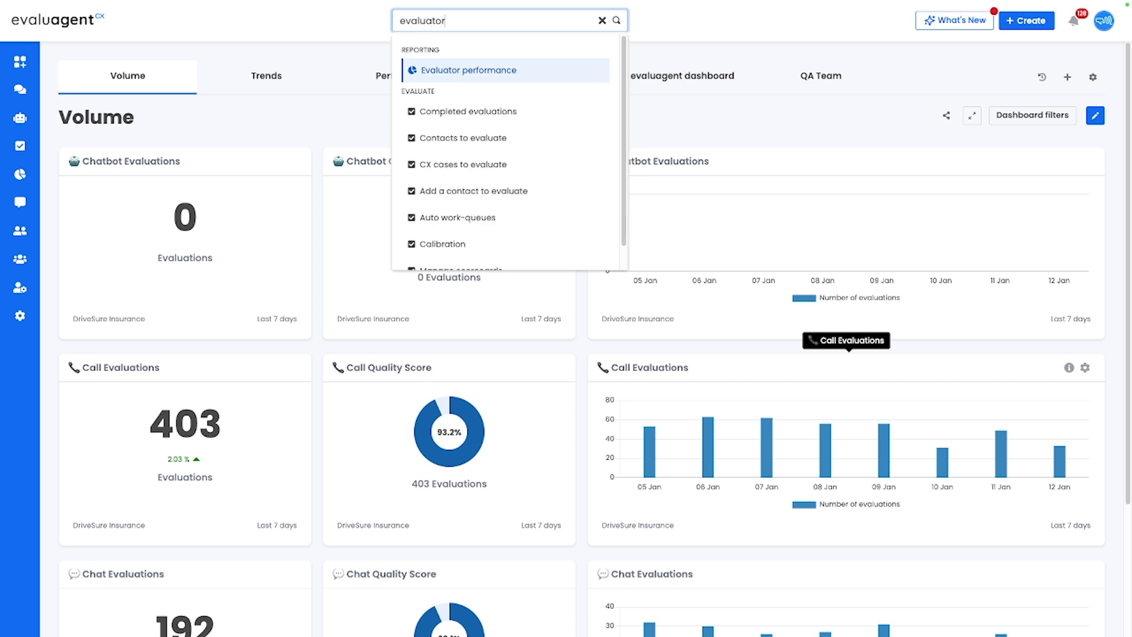
pyautogui.press('Return')
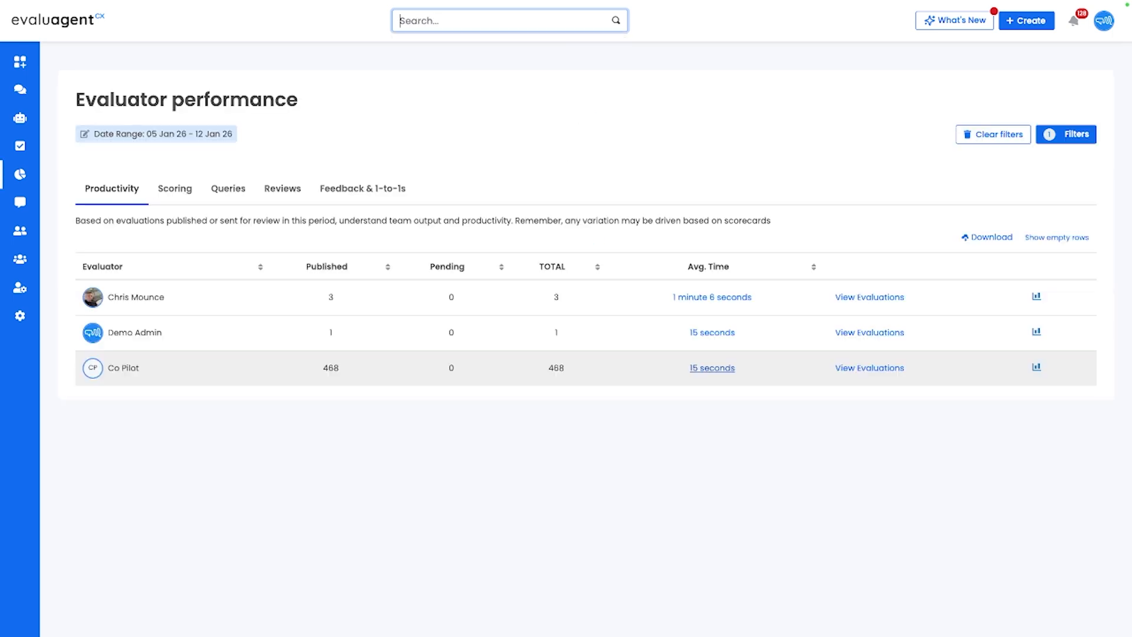
# - Show the Queries results in the Evaluator performance report, switch them to Querier view, and check the other available views
pyautogui.rightClick(229, 193)
pyautogui.click(227, 189)
pyautogui.click(228, 189)
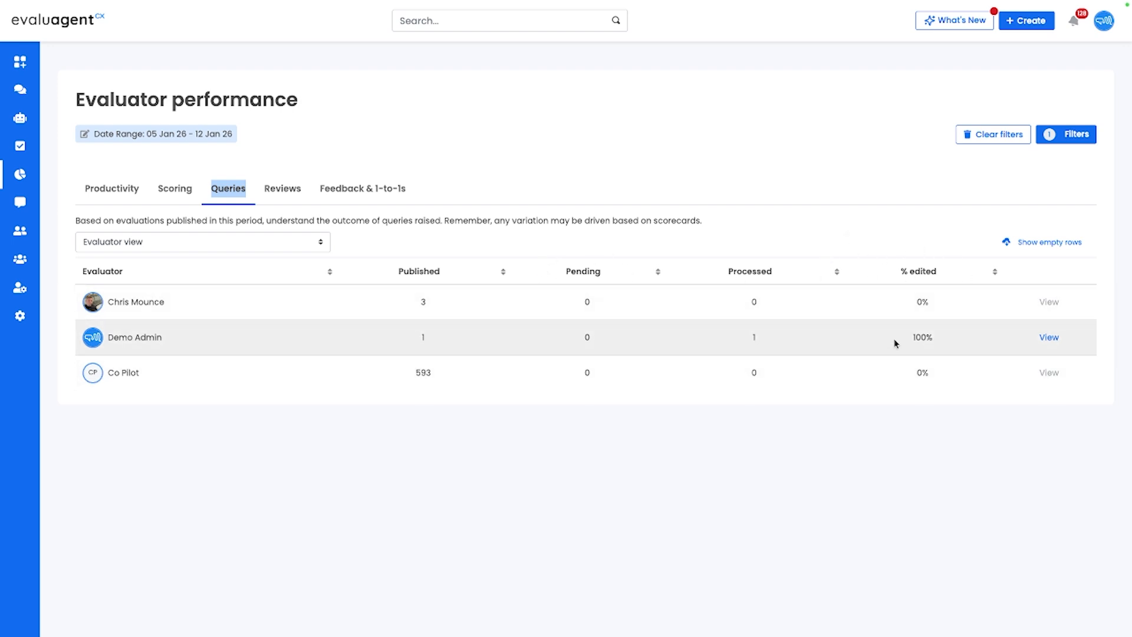
pyautogui.click(112, 241)
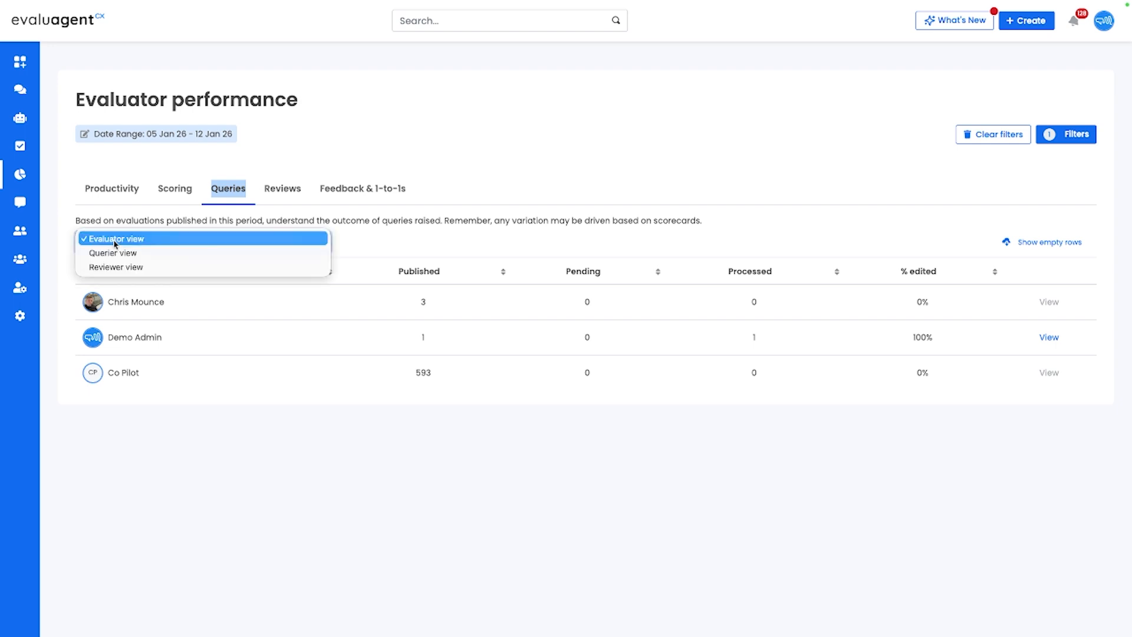
pyautogui.click(162, 253)
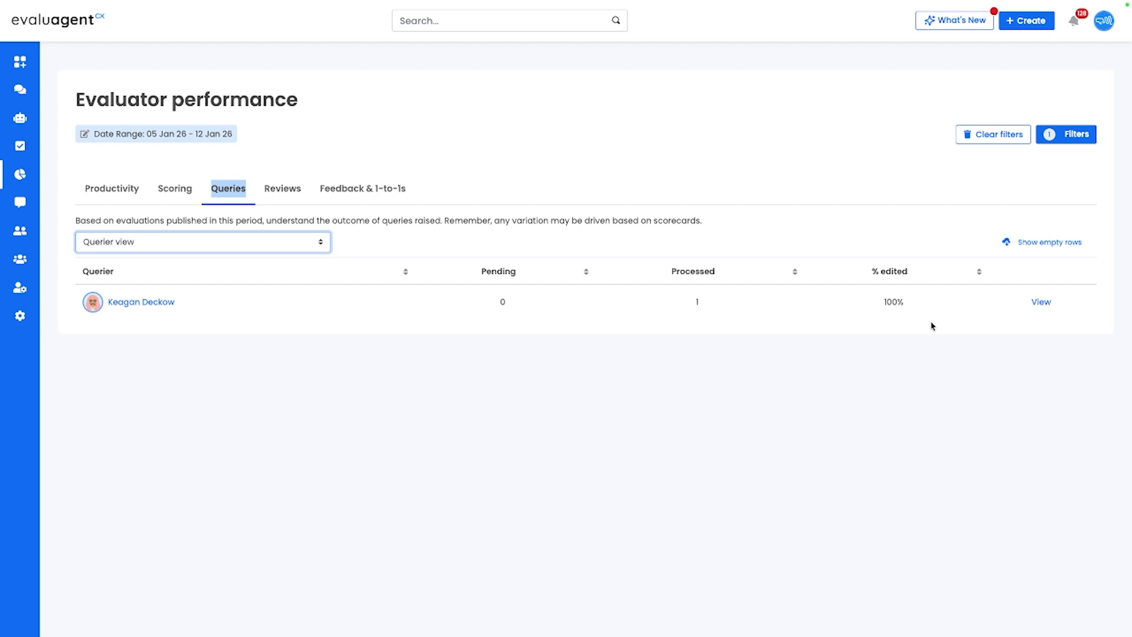
pyautogui.click(196, 242)
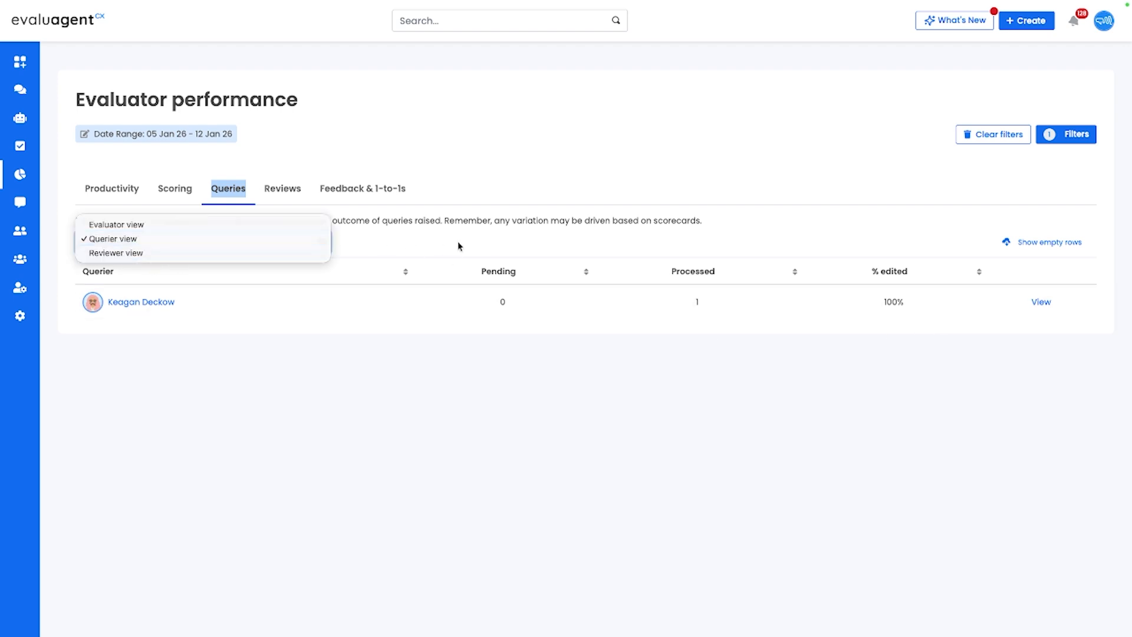
pyautogui.click(518, 223)
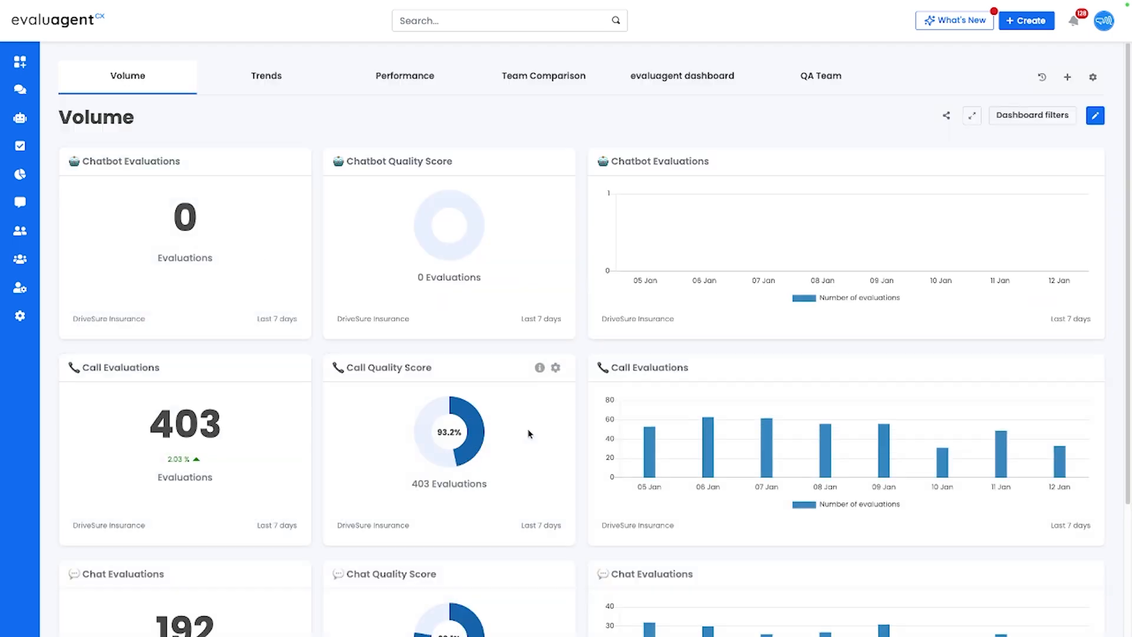